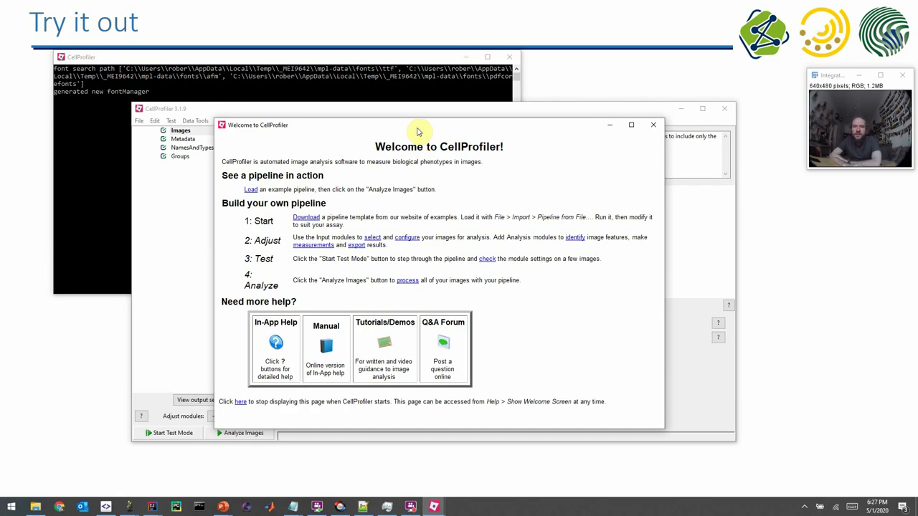
# Hide the CellProfiler console and dismiss the Welcome to CellProfiler screen
pyautogui.click(466, 60)
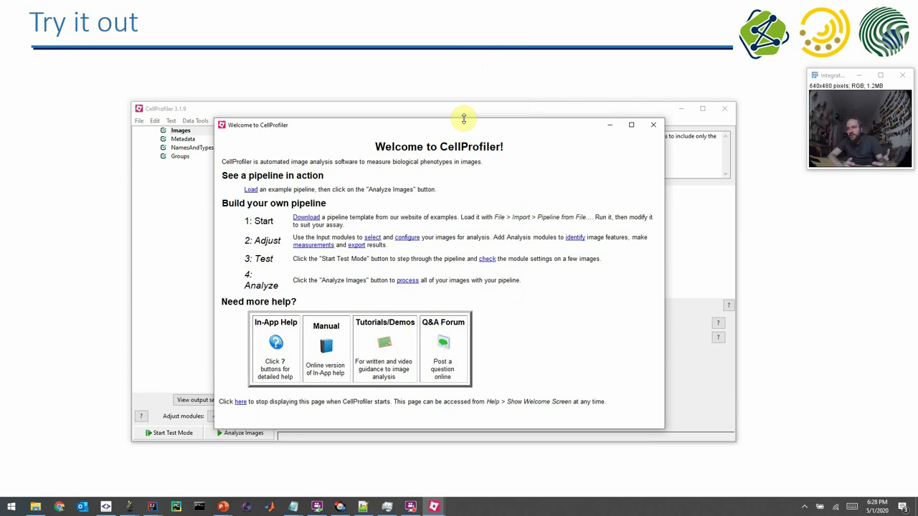
pyautogui.click(653, 125)
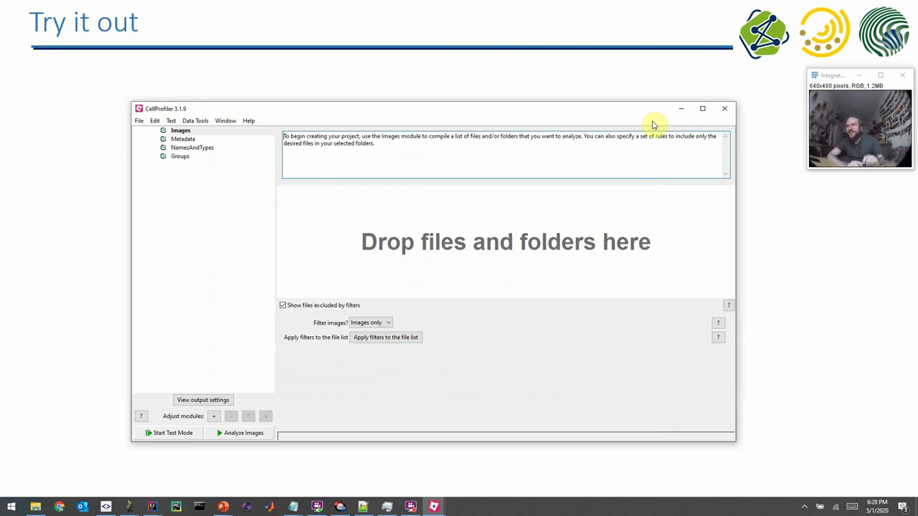
# Add blobs_k1.tif from the test folder to the Images file list
pyautogui.click(35, 506)
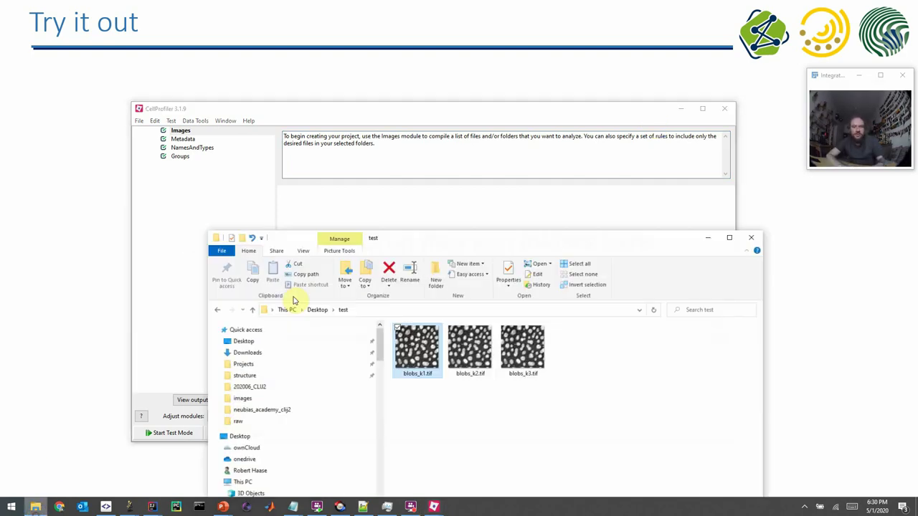
pyautogui.moveTo(404, 344); pyautogui.dragTo(439, 190)
pyautogui.click(710, 238)
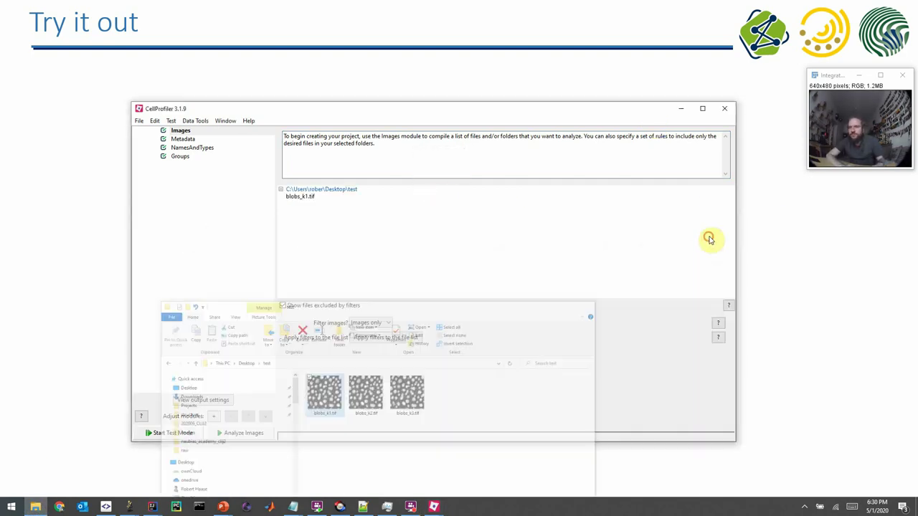
# In the Metadata module, switch Extract metadata to Yes and back to No
pyautogui.click(194, 140)
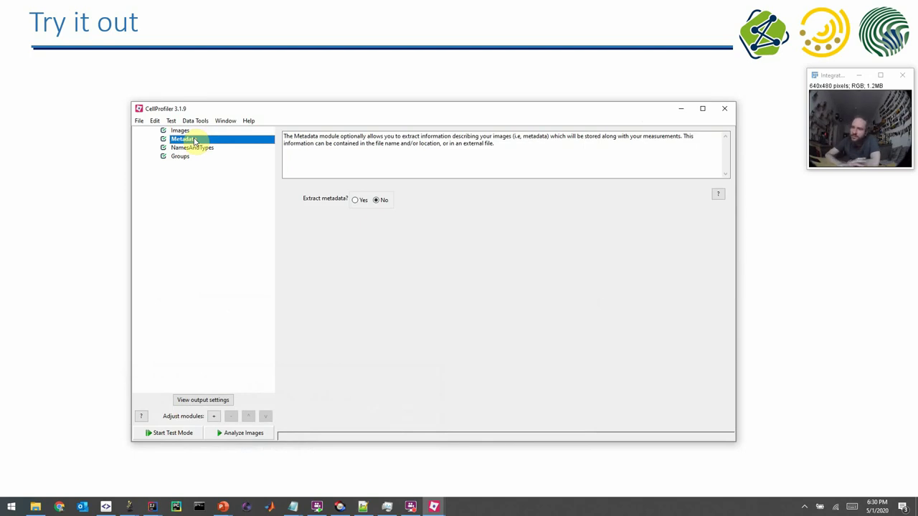
pyautogui.click(355, 202)
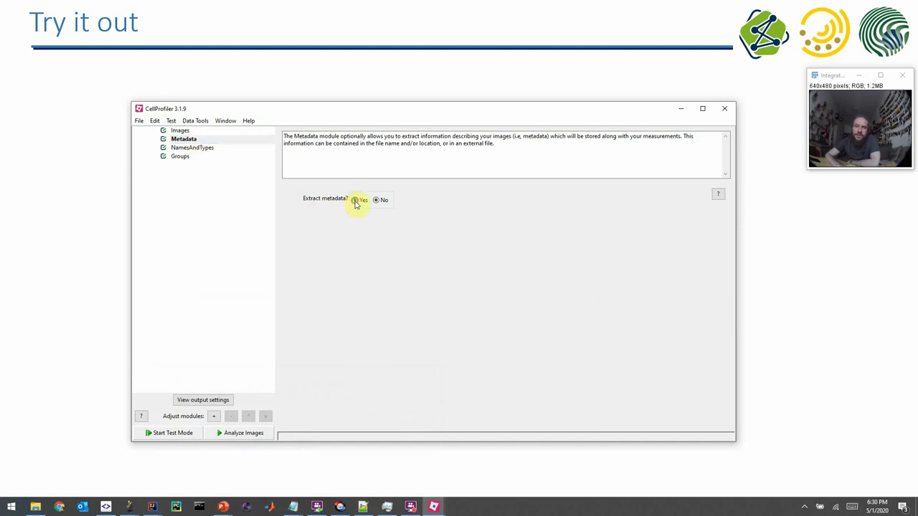
pyautogui.click(355, 201)
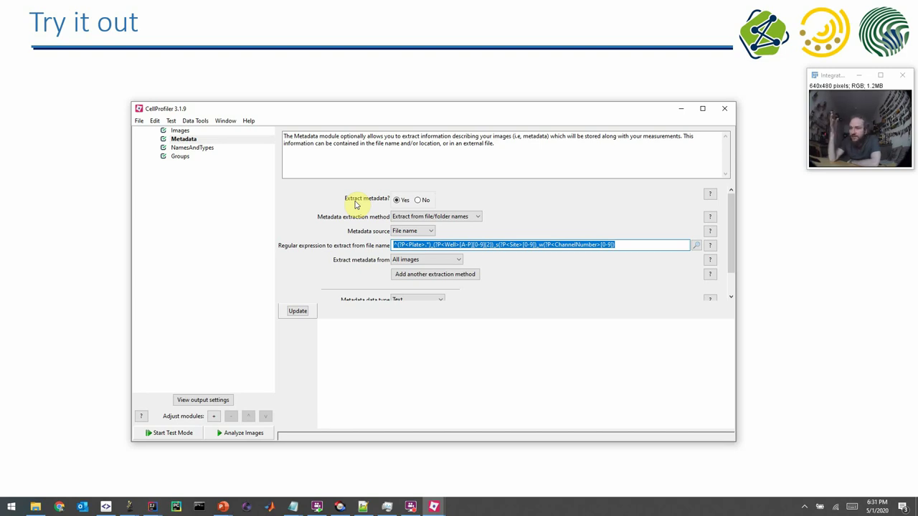
pyautogui.click(420, 202)
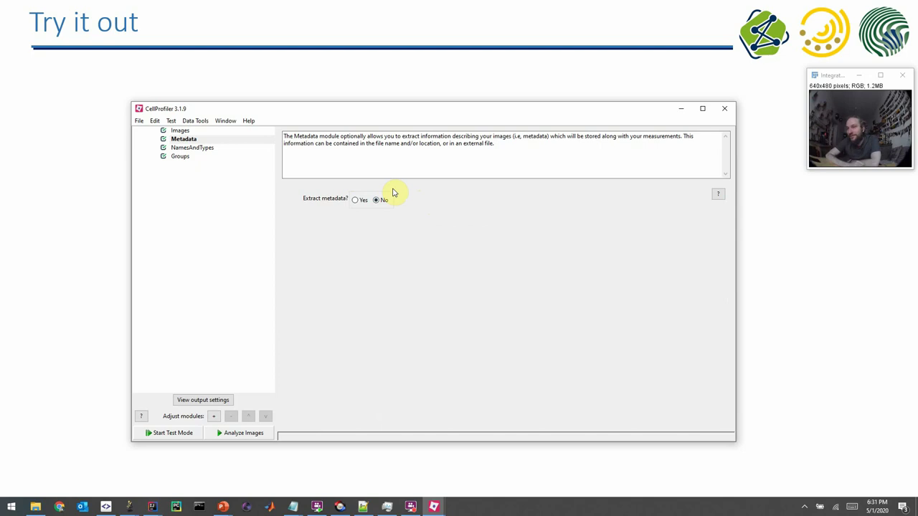
# Check the image name in NamesAndTypes, then view Groups with grouping left at No
pyautogui.click(191, 149)
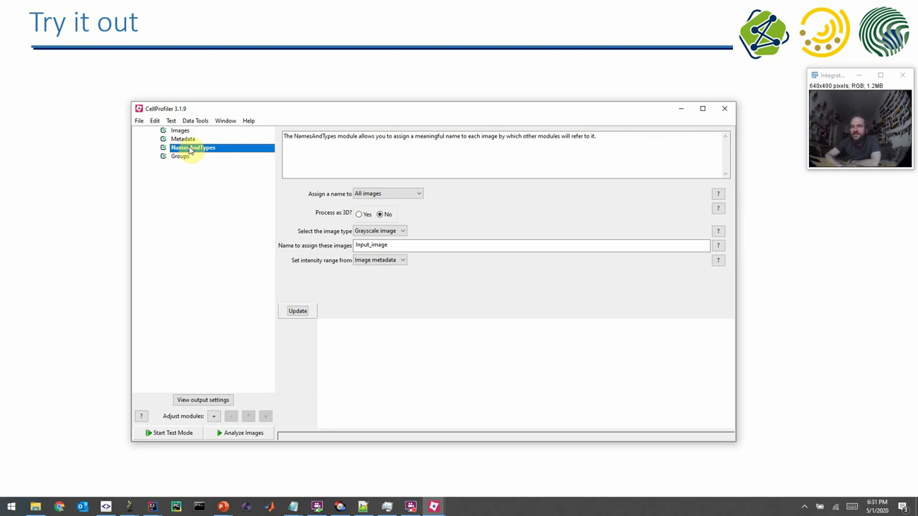
pyautogui.click(401, 248)
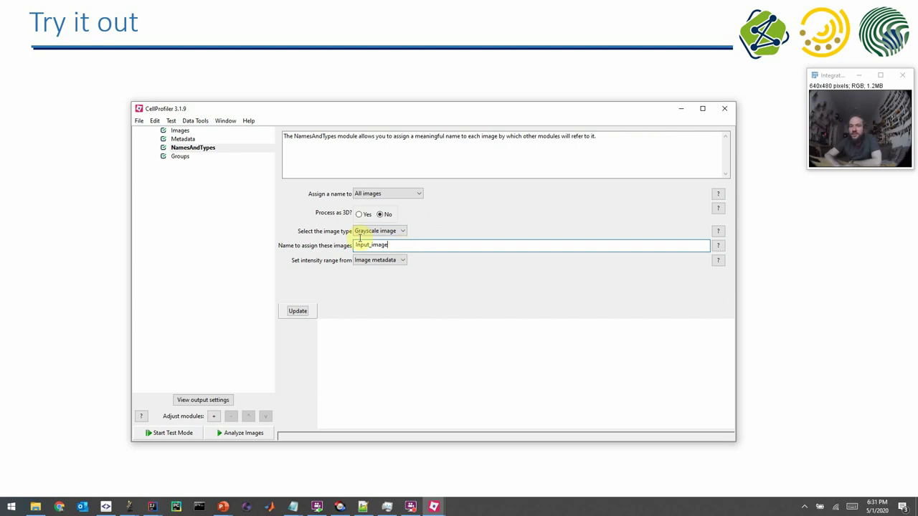
pyautogui.click(183, 156)
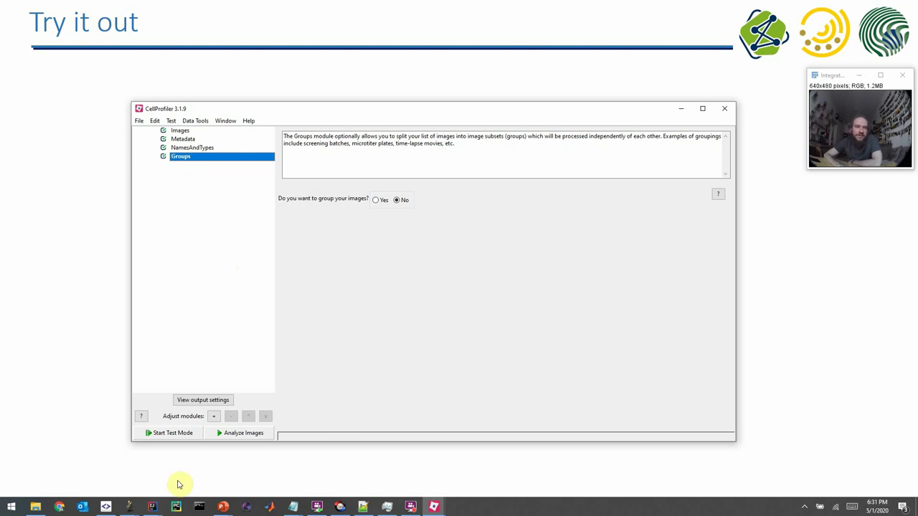
# Open the Add modules window and arrange it beside the main window
pyautogui.click(214, 417)
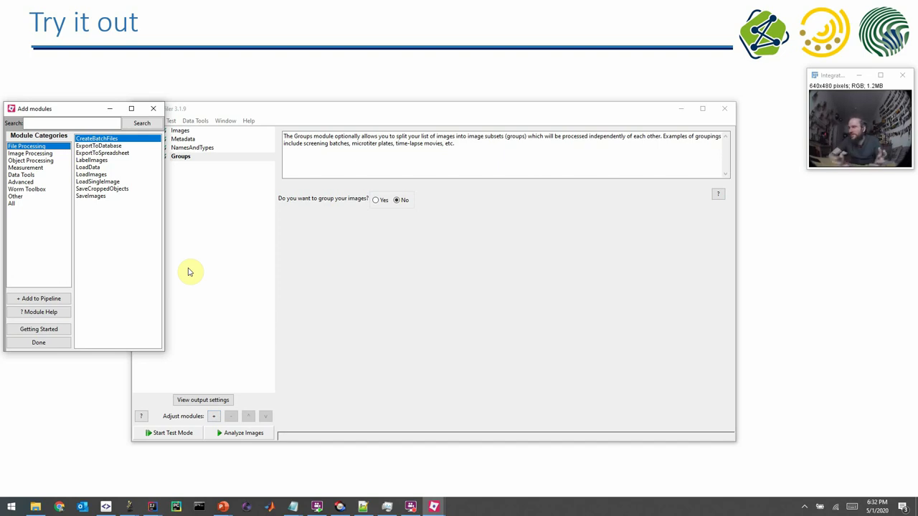
pyautogui.moveTo(66, 110); pyautogui.dragTo(89, 184)
pyautogui.moveTo(205, 111); pyautogui.dragTo(286, 110)
pyautogui.moveTo(110, 185); pyautogui.dragTo(127, 135)
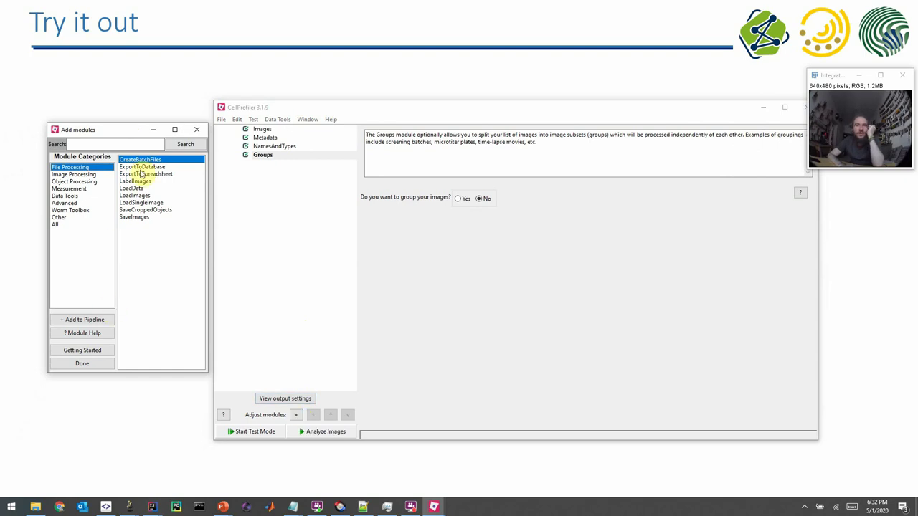
# Browse the Image Processing, Object Processing and Measurement module categories
pyautogui.click(66, 174)
pyautogui.click(66, 183)
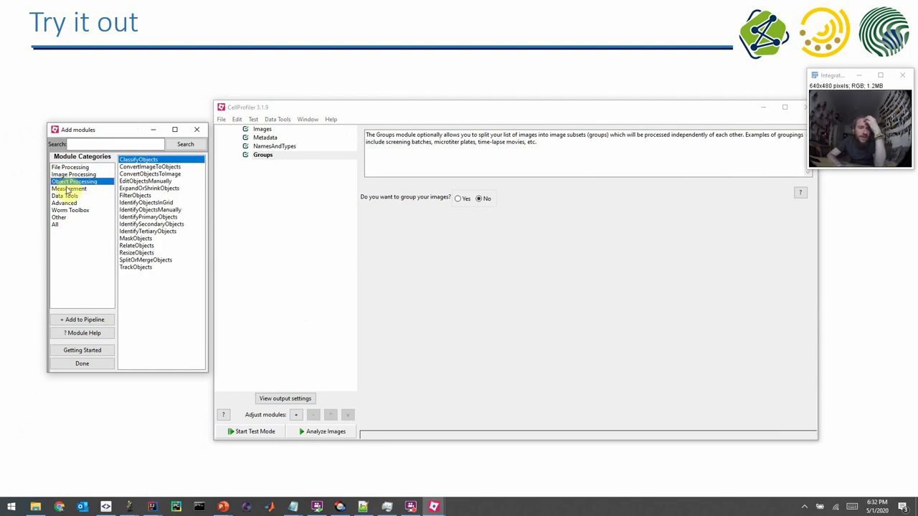
pyautogui.click(67, 188)
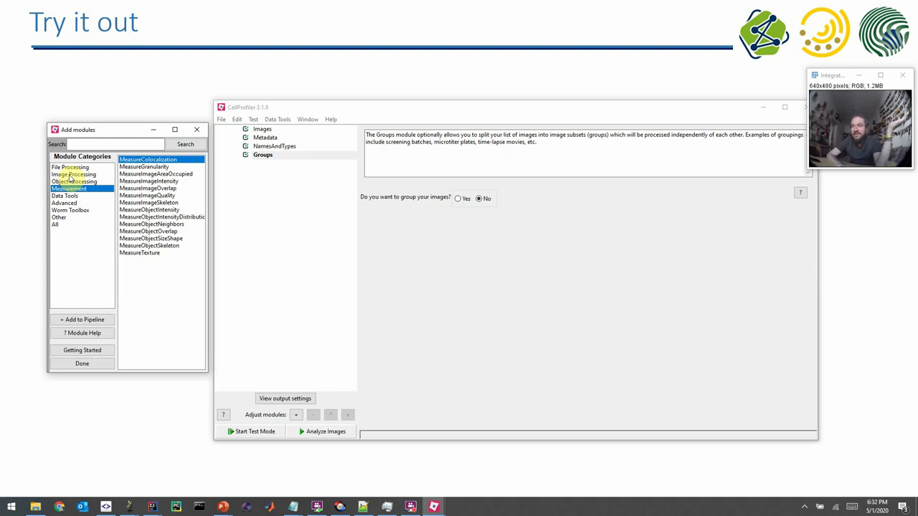
pyautogui.click(70, 175)
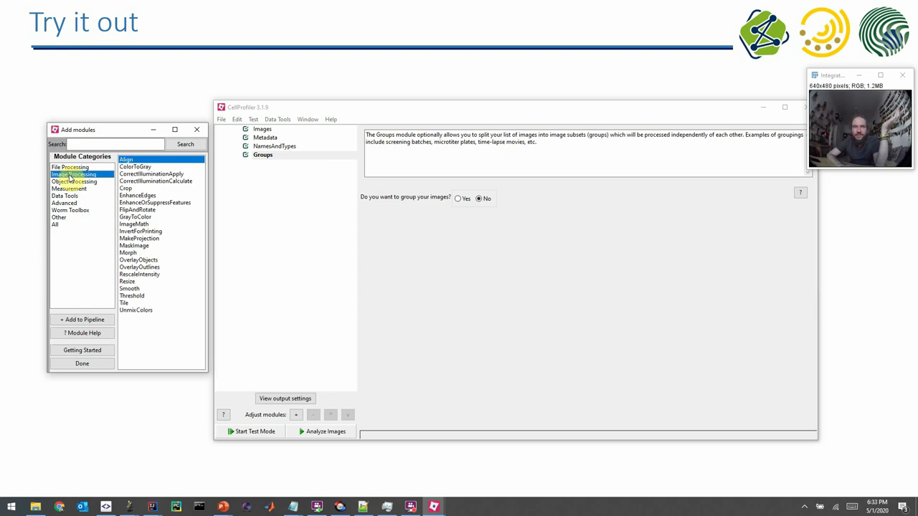
pyautogui.click(69, 183)
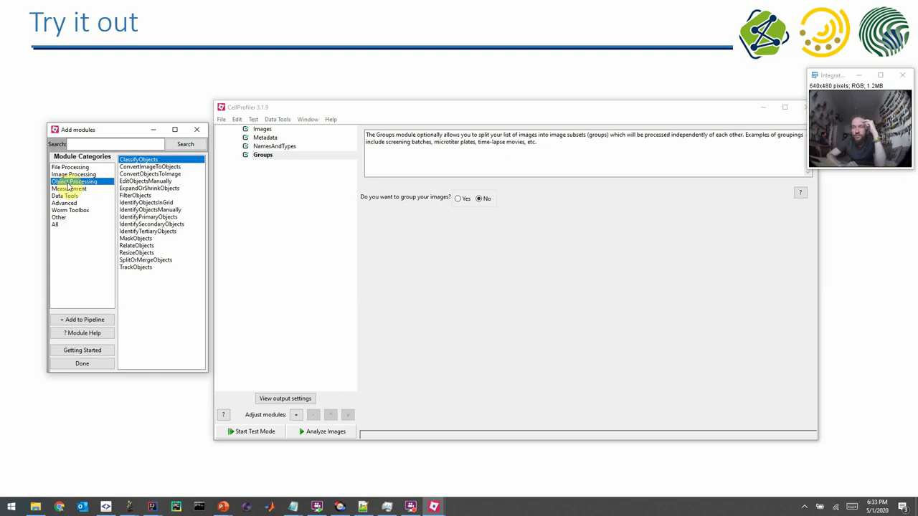
pyautogui.click(71, 175)
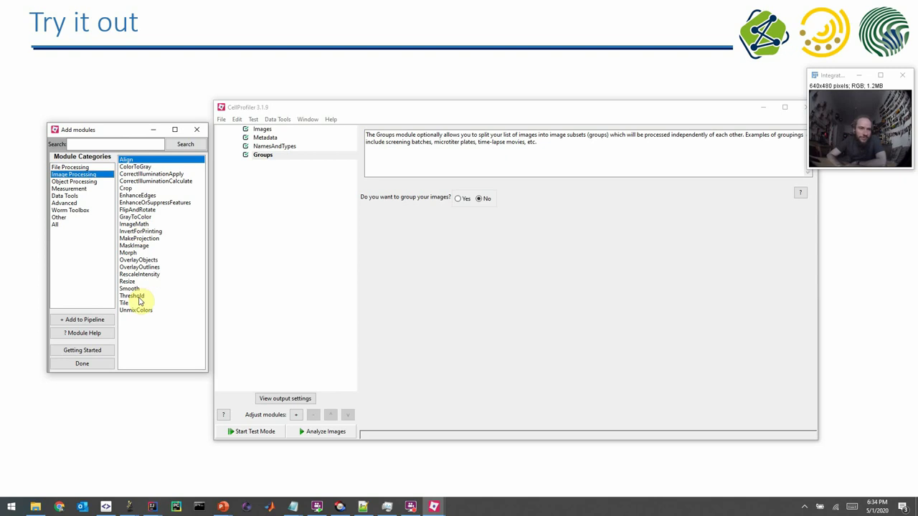
# Add the Smooth and Threshold modules to the pipeline after Groups
pyautogui.click(132, 290)
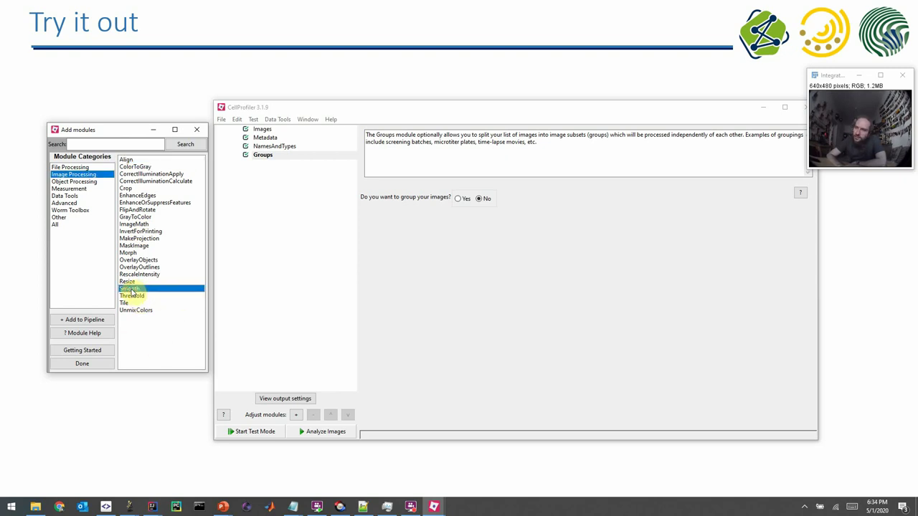
pyautogui.doubleClick(131, 290)
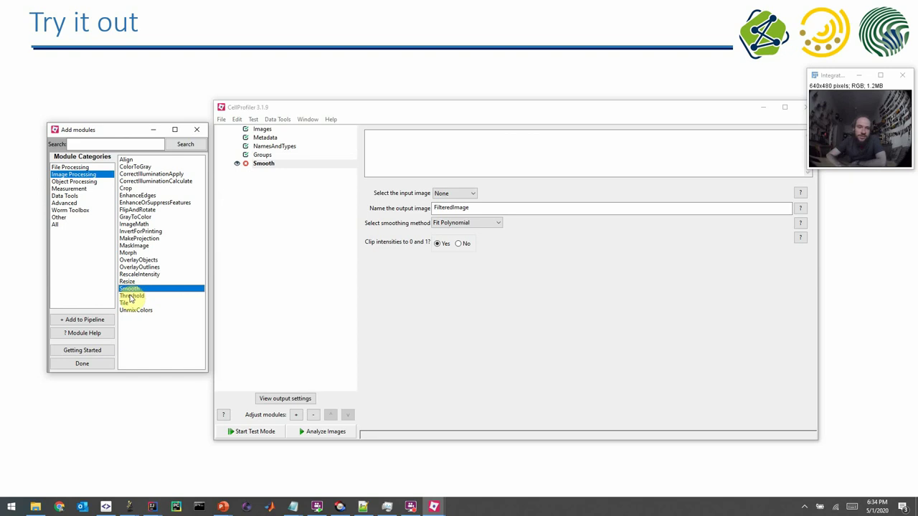
pyautogui.doubleClick(132, 296)
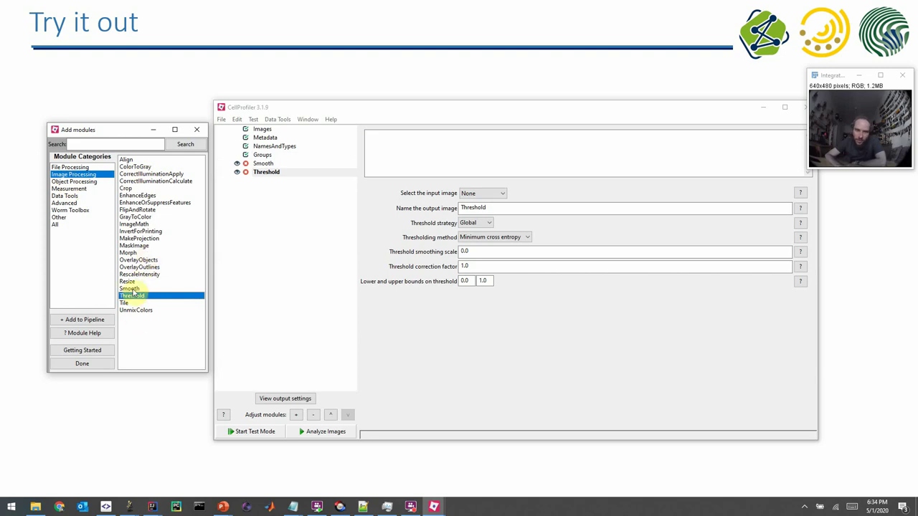
pyautogui.click(79, 182)
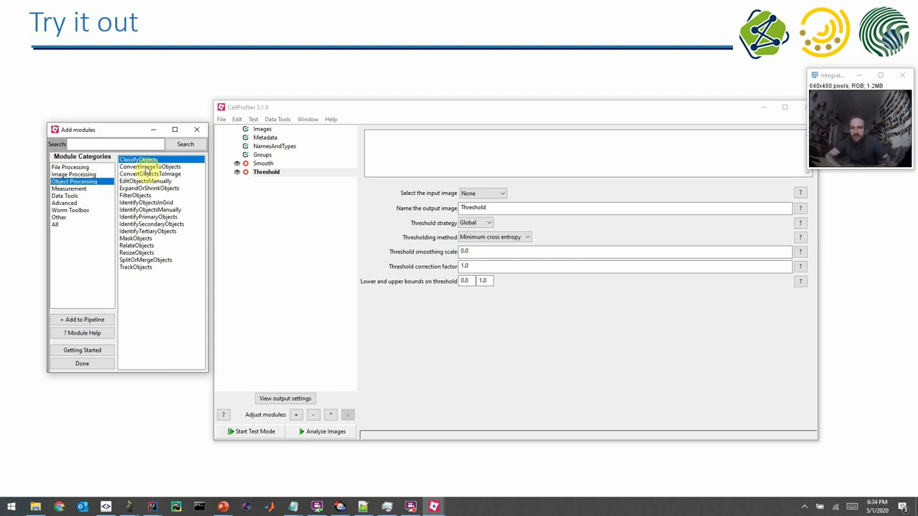
# Add ConvertImageToObjects, MeasureObjectSizeShape and ExportToSpreadsheet to the pipeline after Threshold
pyautogui.click(145, 167)
pyautogui.doubleClick(146, 167)
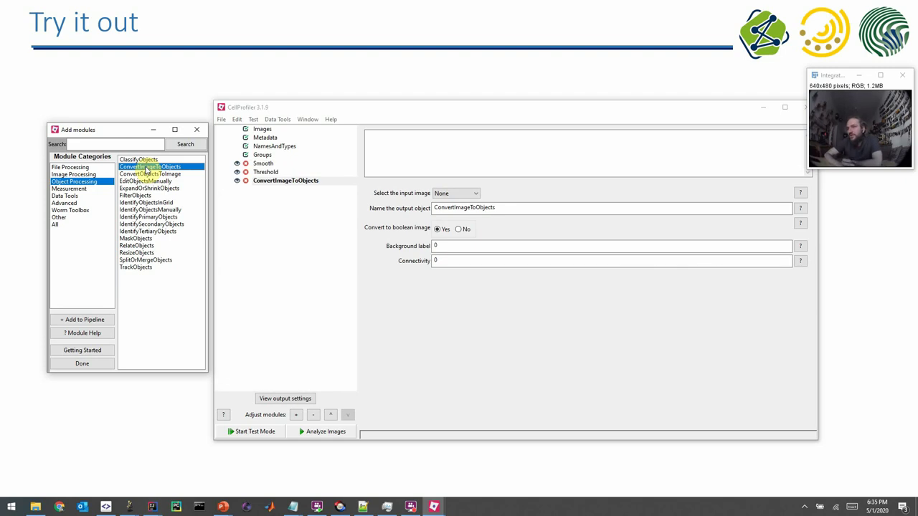
pyautogui.click(92, 191)
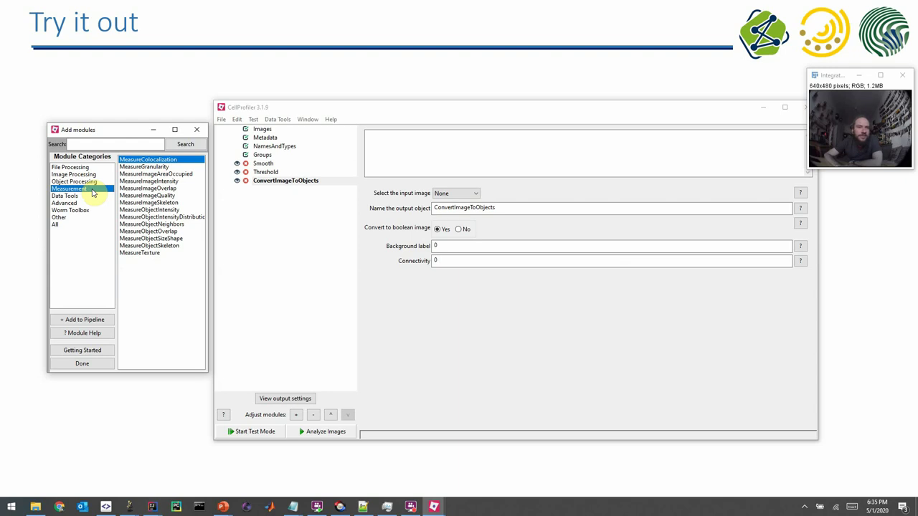
pyautogui.click(154, 240)
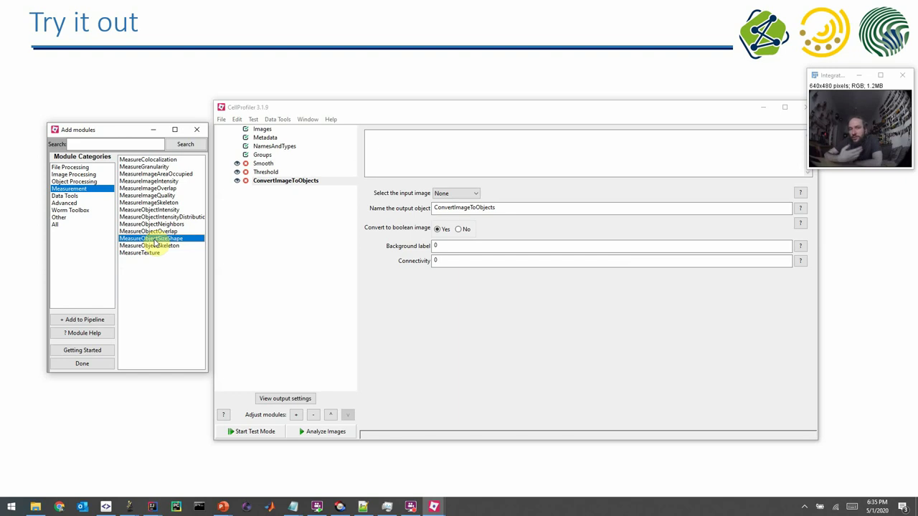
pyautogui.doubleClick(154, 243)
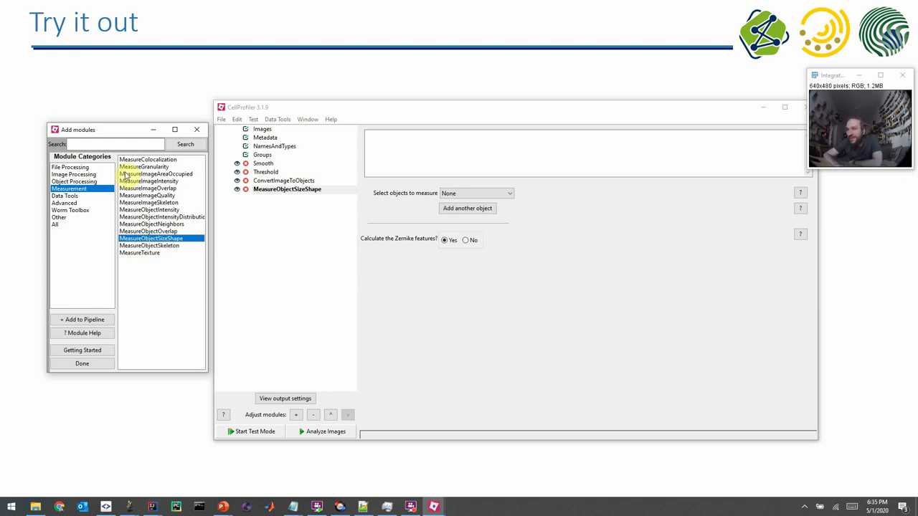
pyautogui.click(79, 168)
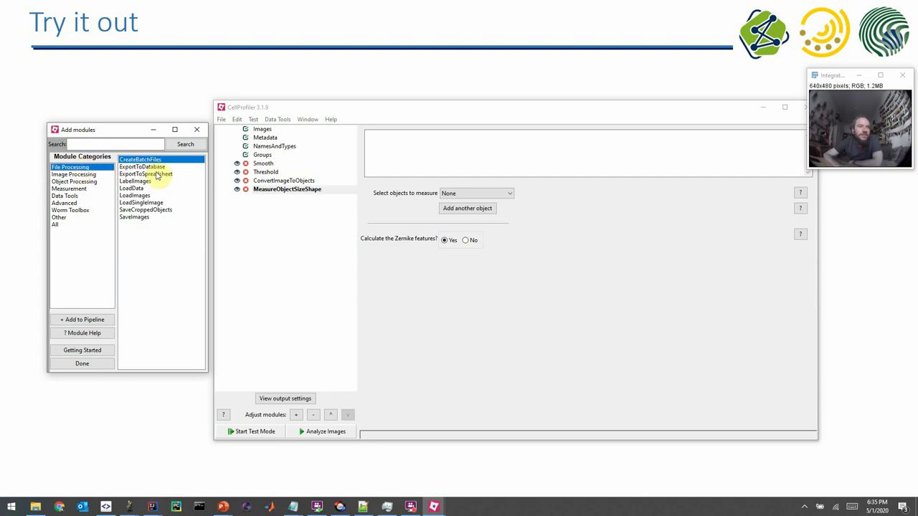
pyautogui.click(157, 175)
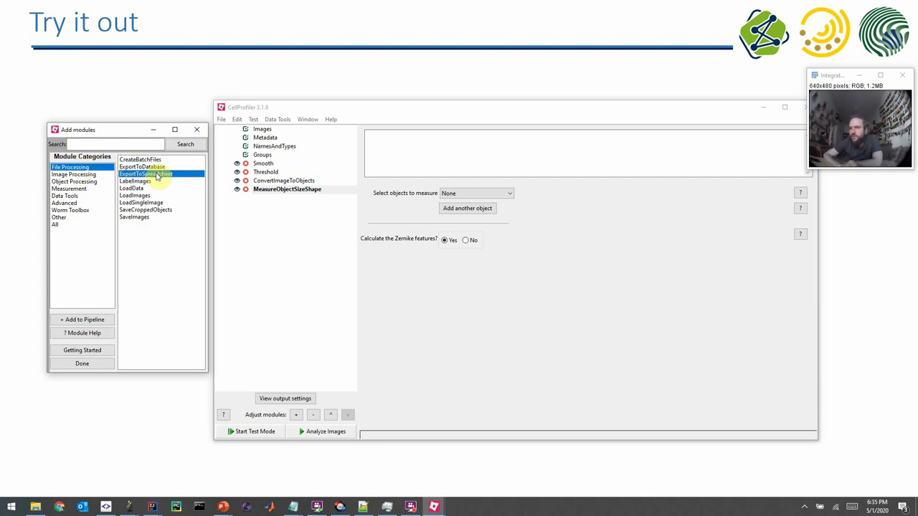
pyautogui.doubleClick(157, 175)
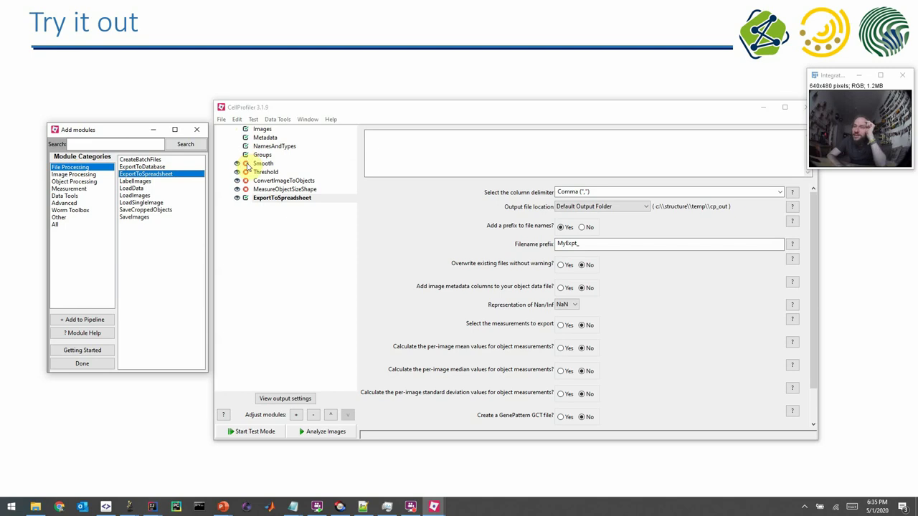
# Set Smooth to read Input_image, output Filtered_Image, and use the Median Filter method
pyautogui.moveTo(247, 165)
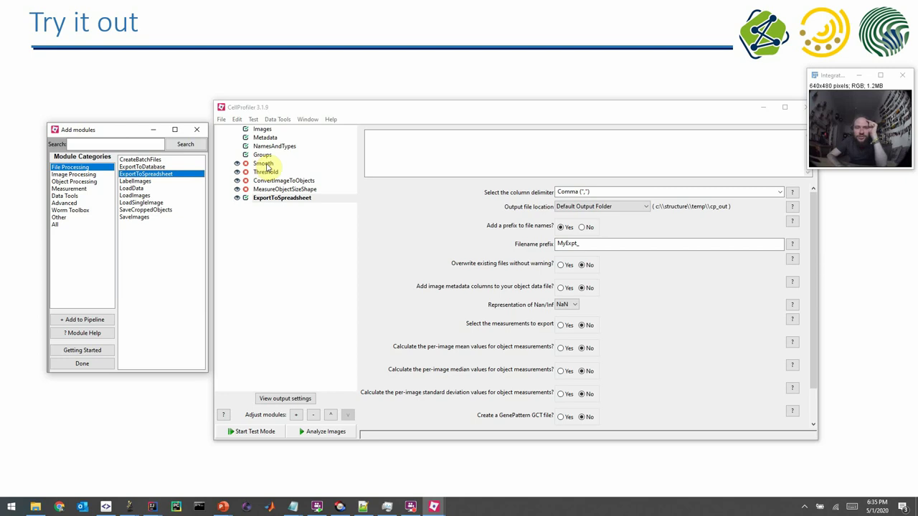
pyautogui.click(265, 164)
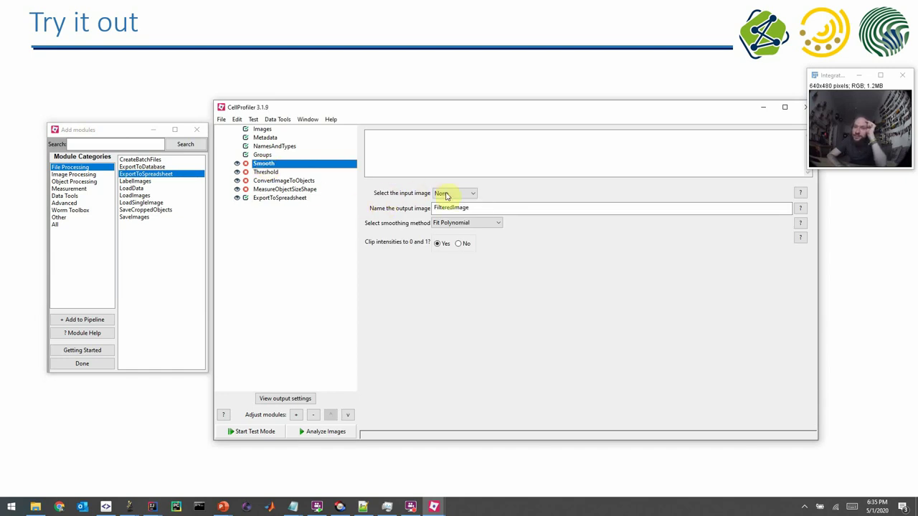
pyautogui.moveTo(247, 166)
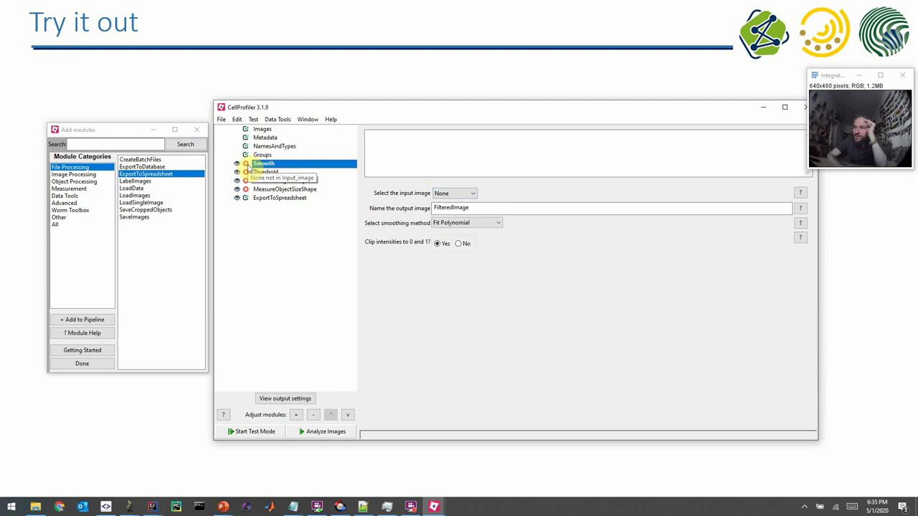
pyautogui.click(449, 194)
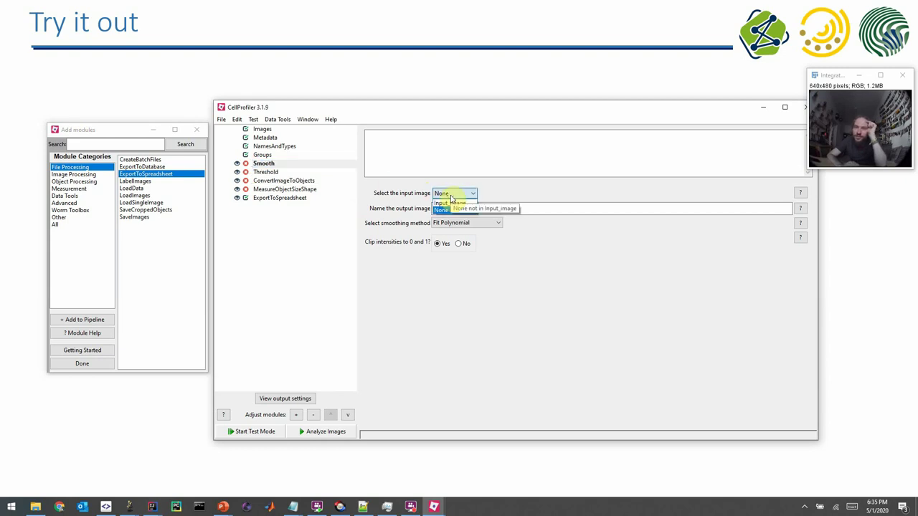
pyautogui.click(449, 203)
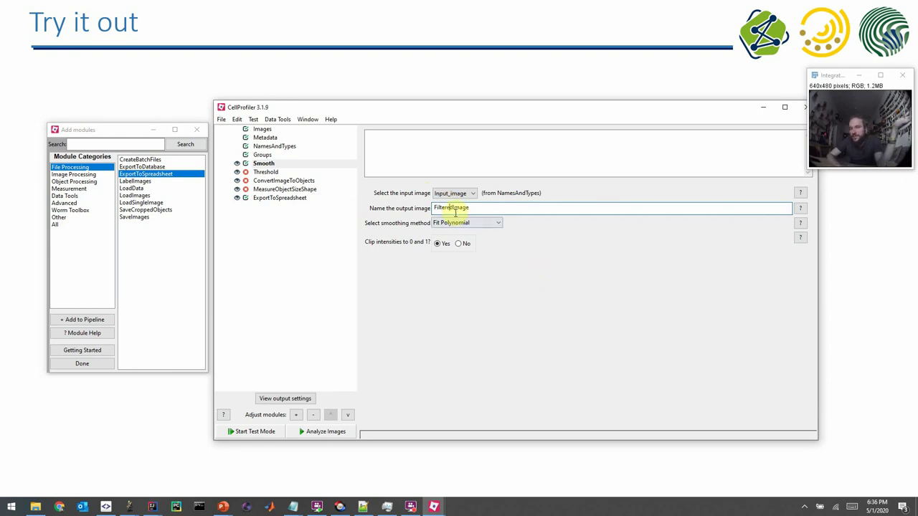
pyautogui.click(452, 208)
pyautogui.write('_')
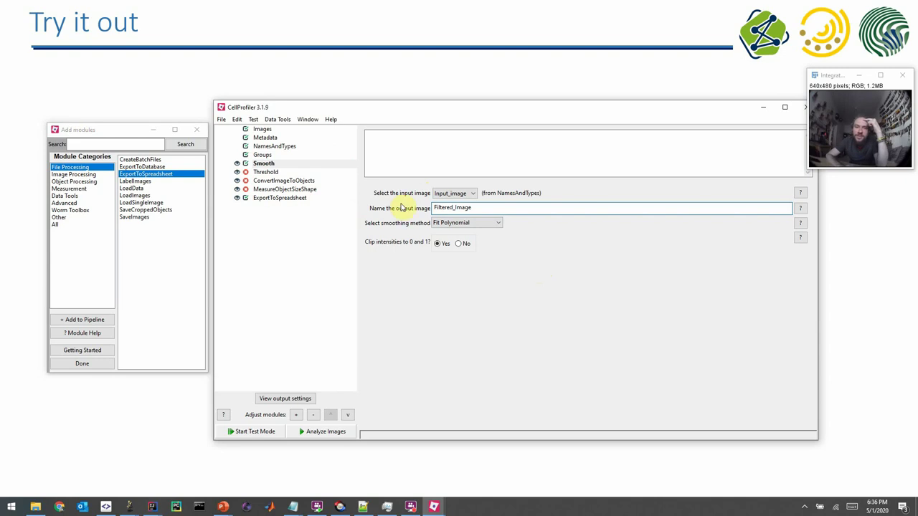
pyautogui.click(446, 224)
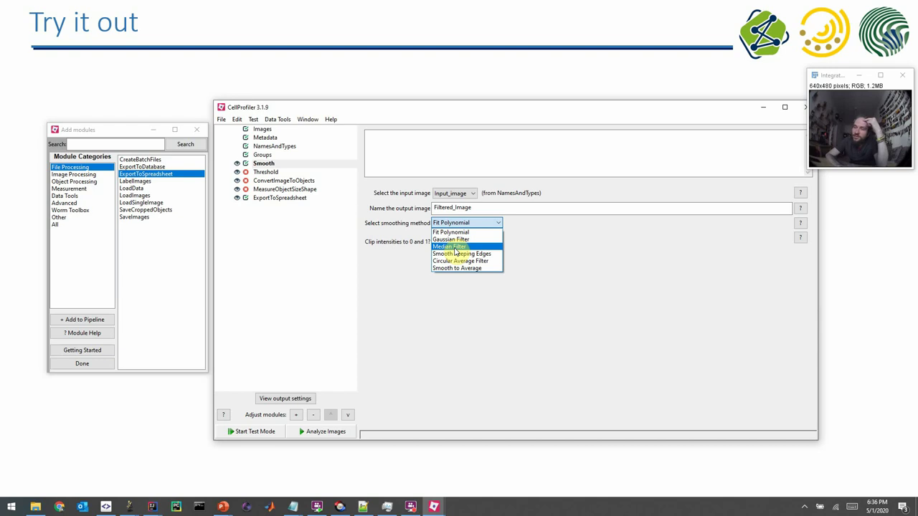
pyautogui.click(454, 247)
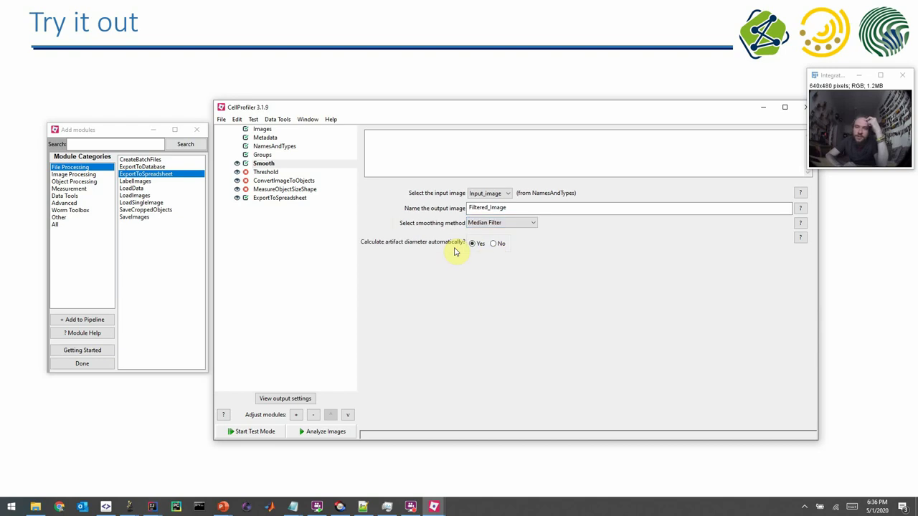
# Turn off automatic artifact diameter in Smooth and set the typical diameter to 2
pyautogui.click(494, 244)
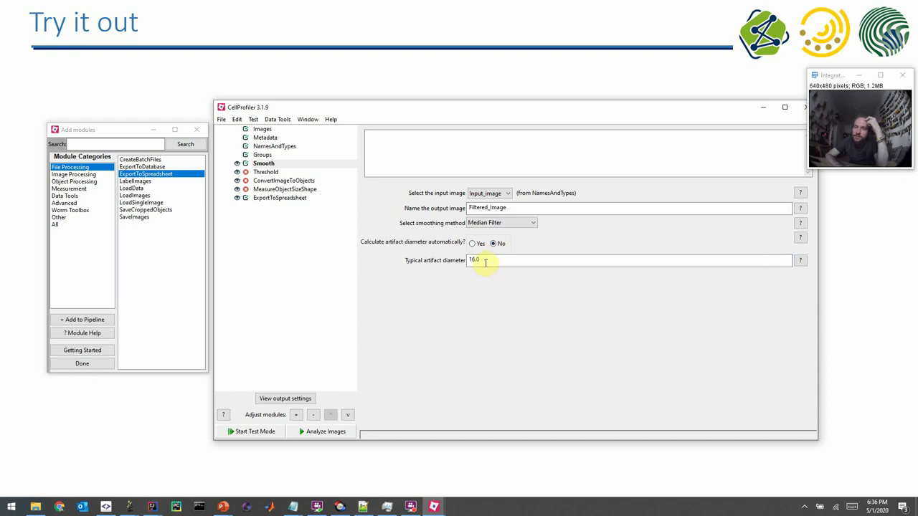
pyautogui.doubleClick(485, 263)
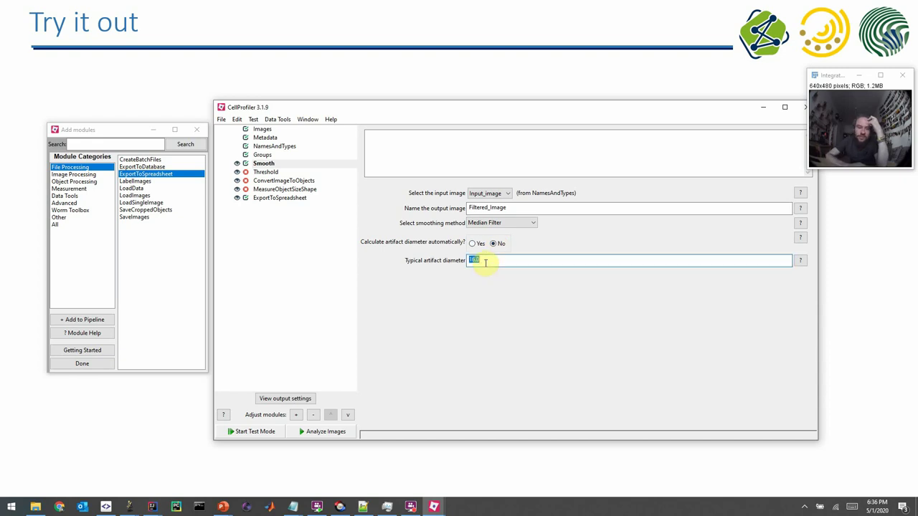
pyautogui.write('2')
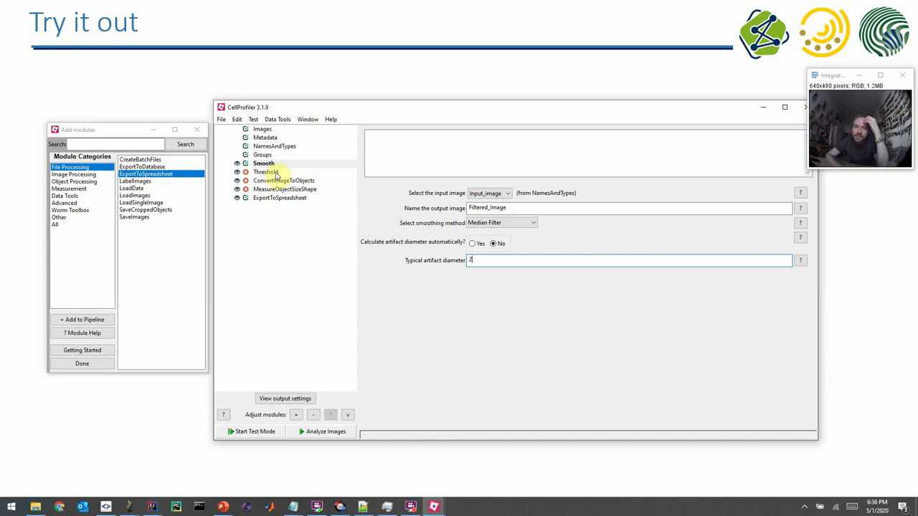
# Set Threshold to take Filtered_Image as input and name its output Thresholded_image
pyautogui.click(276, 174)
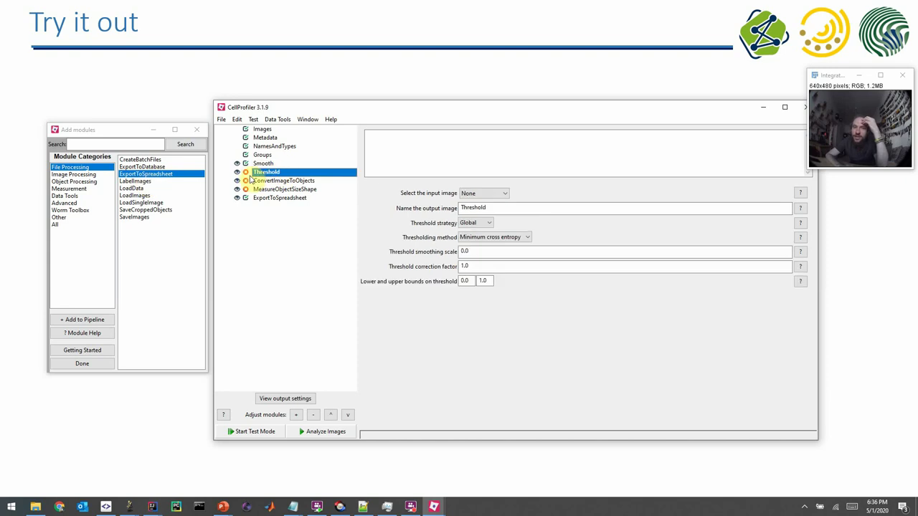
pyautogui.moveTo(246, 177)
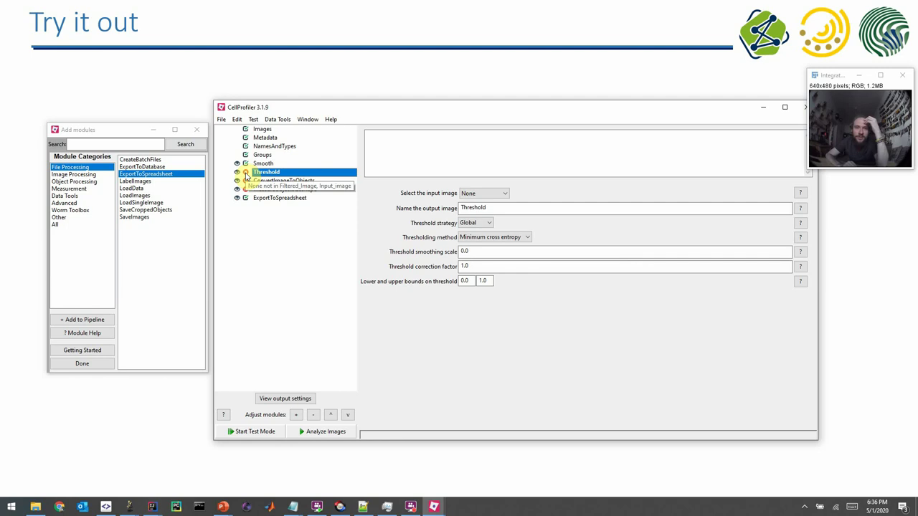
pyautogui.click(484, 193)
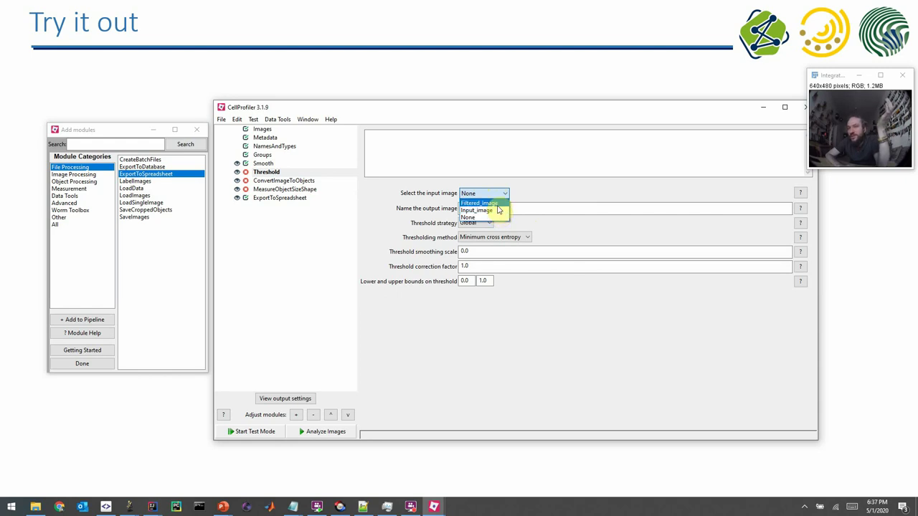
pyautogui.click(478, 203)
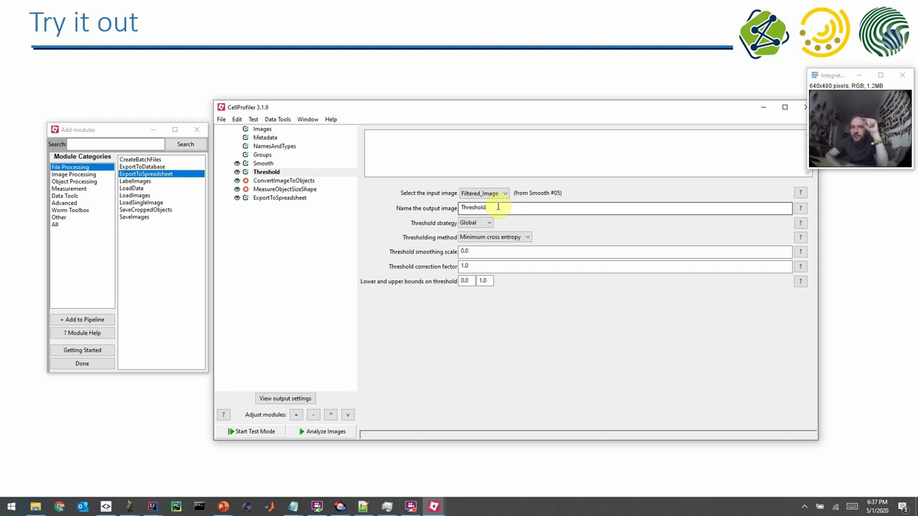
pyautogui.click(498, 207)
pyautogui.write('ed_image')
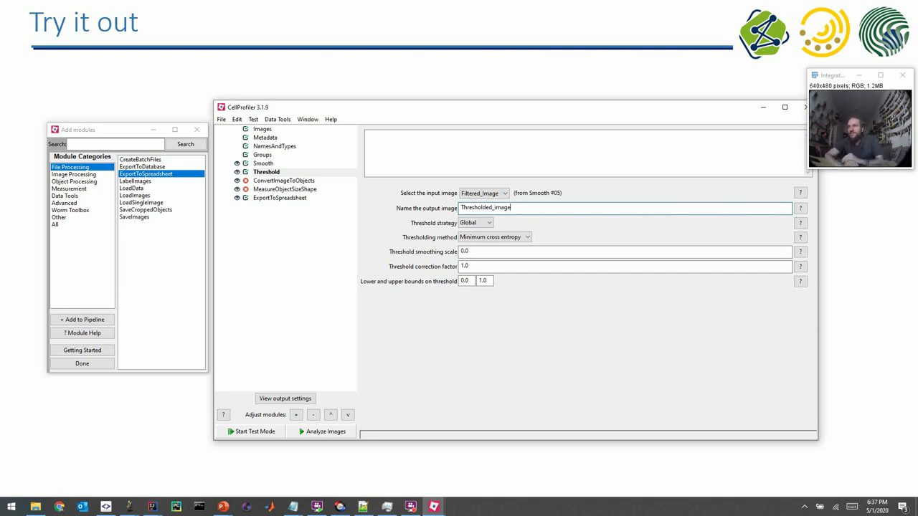
pyautogui.click(495, 207)
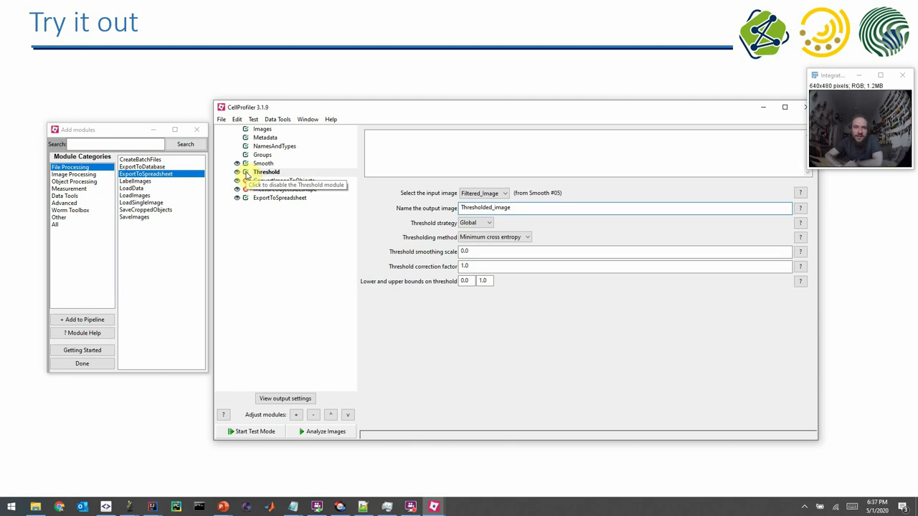
# Have ConvertImageToObjects take Thresholded_image and name its output objects cca_result
pyautogui.click(266, 182)
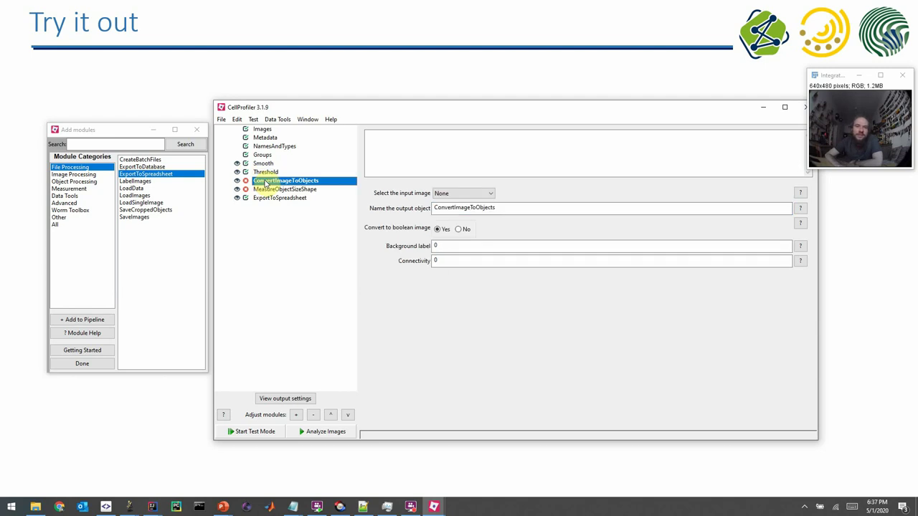
pyautogui.moveTo(246, 183)
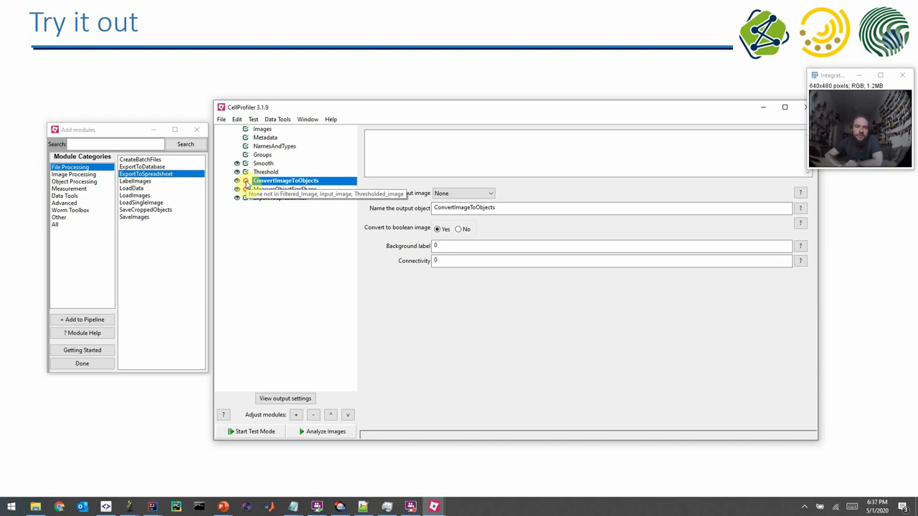
pyautogui.click(448, 194)
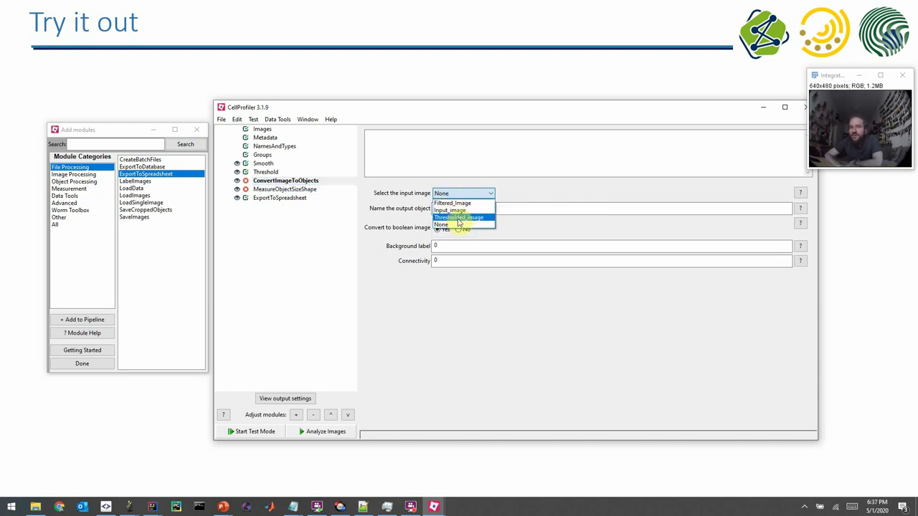
pyautogui.click(457, 218)
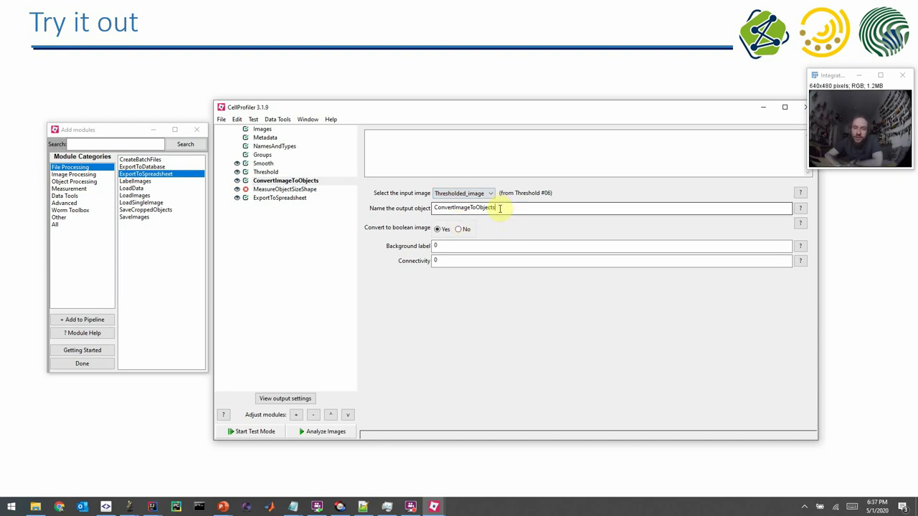
pyautogui.doubleClick(500, 208)
pyautogui.write('cca_result')
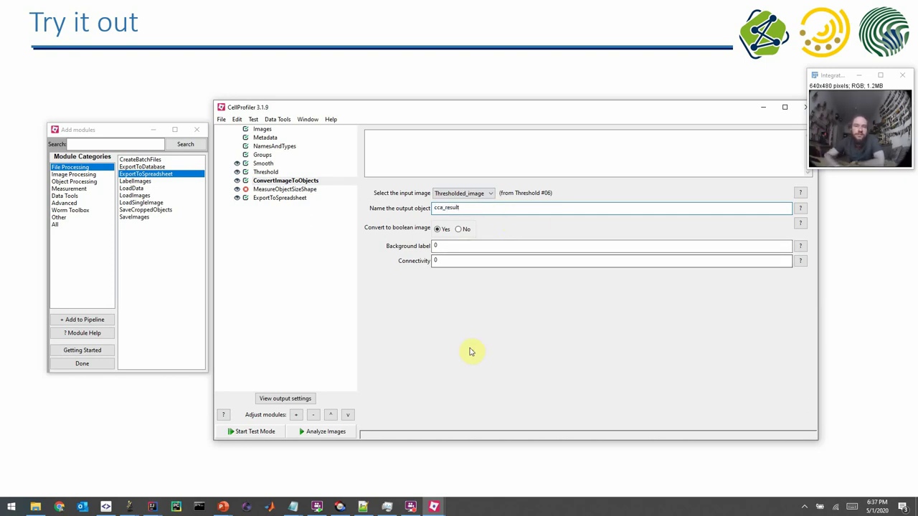
# Make MeasureObjectSizeShape measure the cca_result objects, then show the ExportToSpreadsheet settings
pyautogui.click(305, 190)
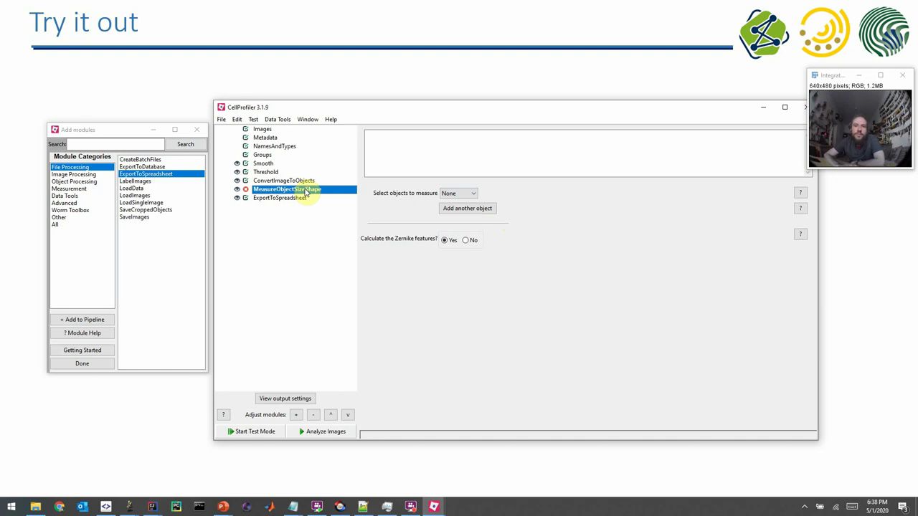
pyautogui.click(452, 194)
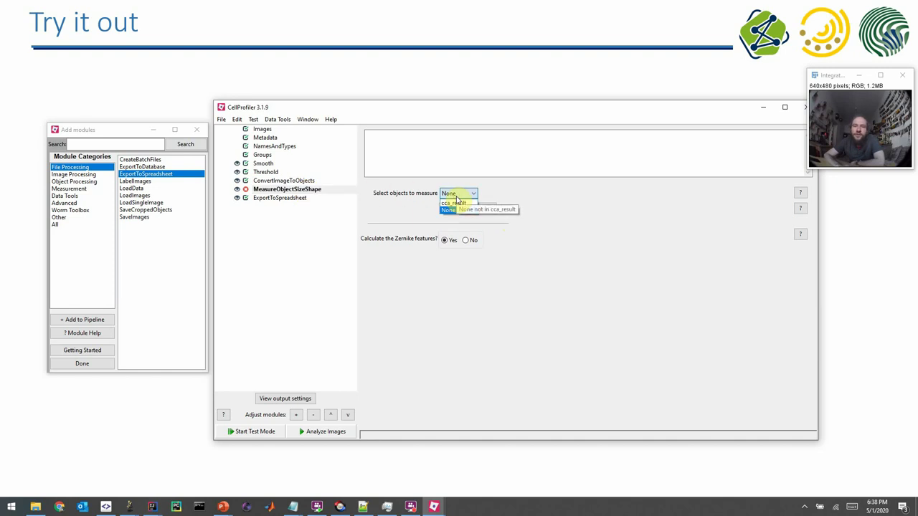
pyautogui.click(452, 205)
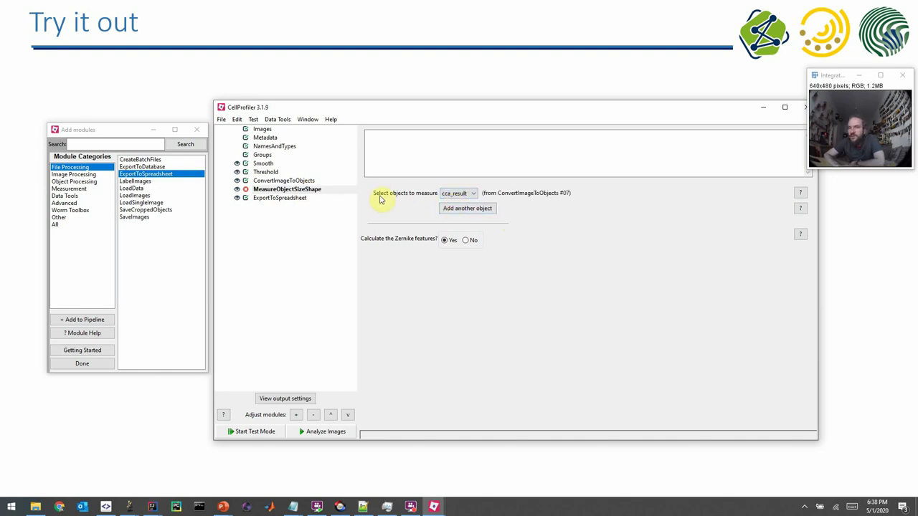
pyautogui.click(454, 194)
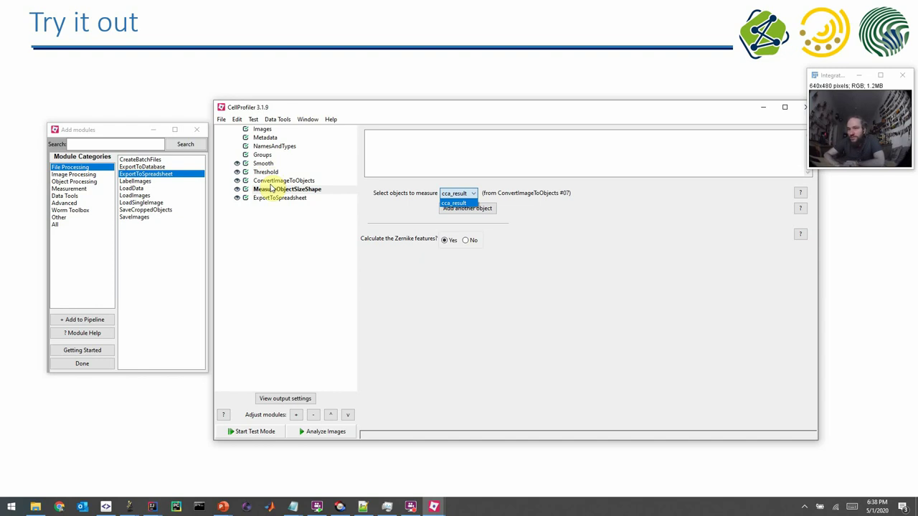
pyautogui.click(480, 324)
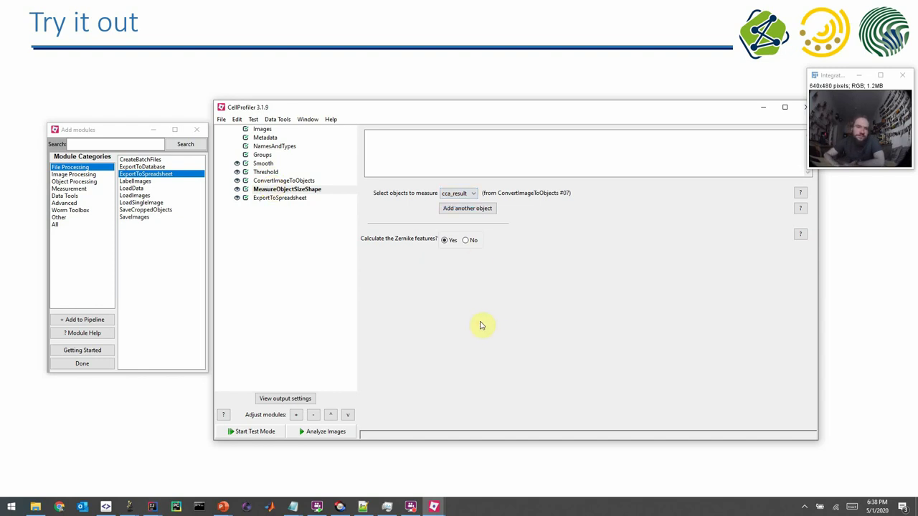
pyautogui.click(284, 200)
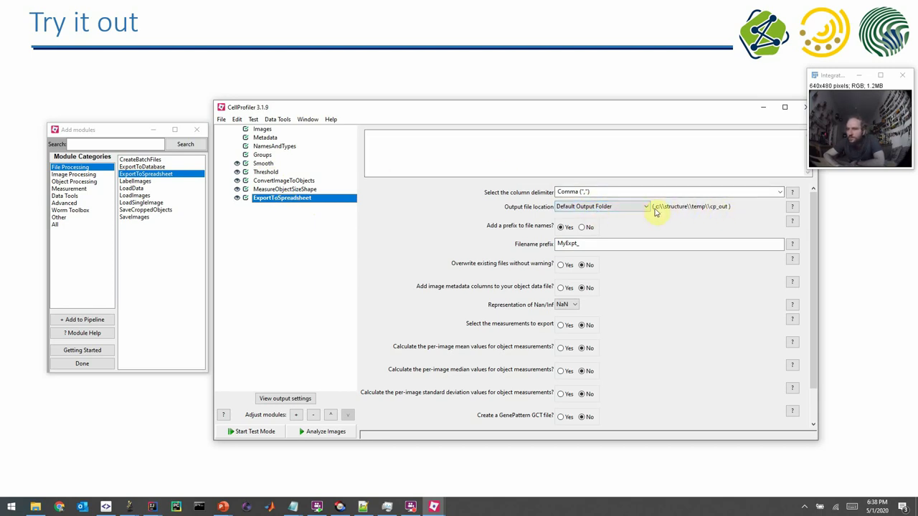
# Set the export output location to Elsewhere, in a new Desktop folder named cp_result
pyautogui.click(629, 208)
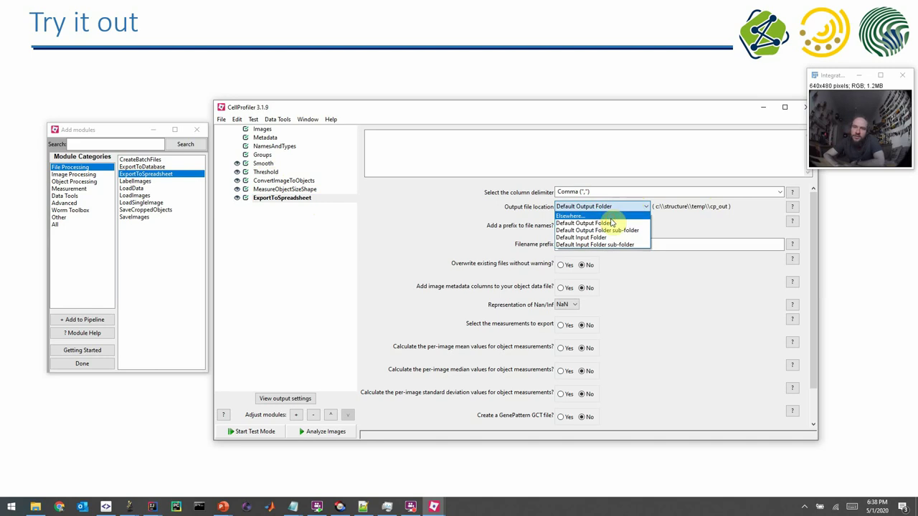
pyautogui.click(611, 217)
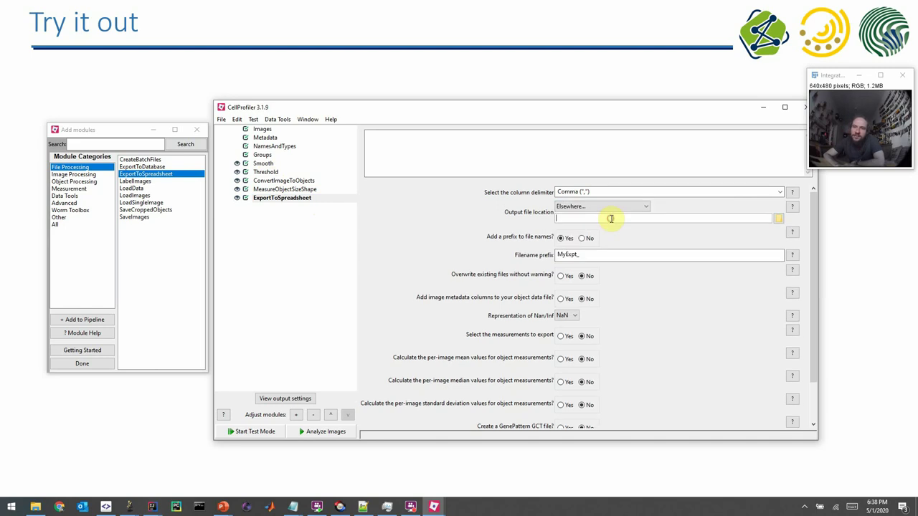
pyautogui.click(777, 219)
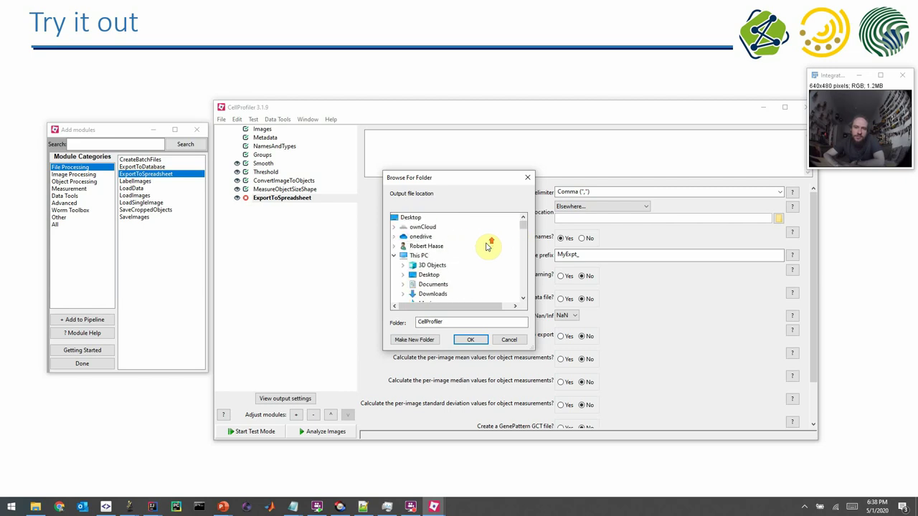
pyautogui.click(406, 217)
pyautogui.click(429, 340)
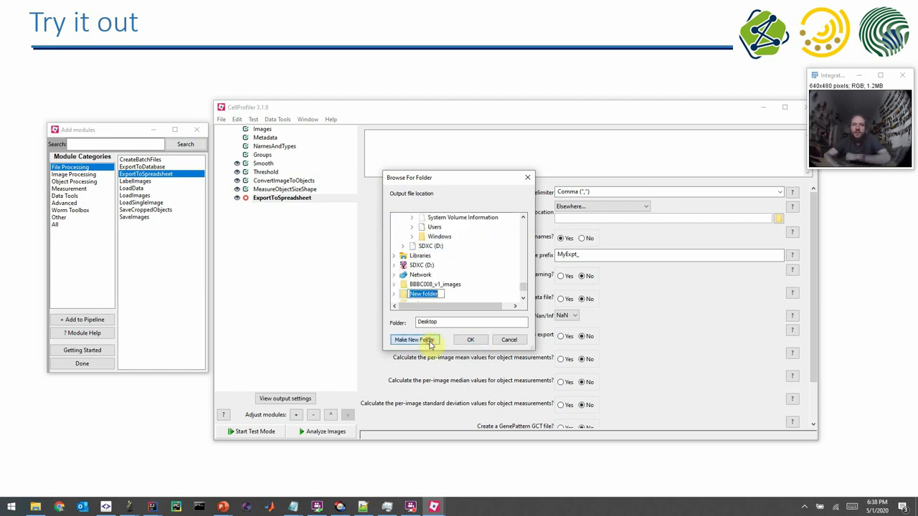
pyautogui.write('cp_result')
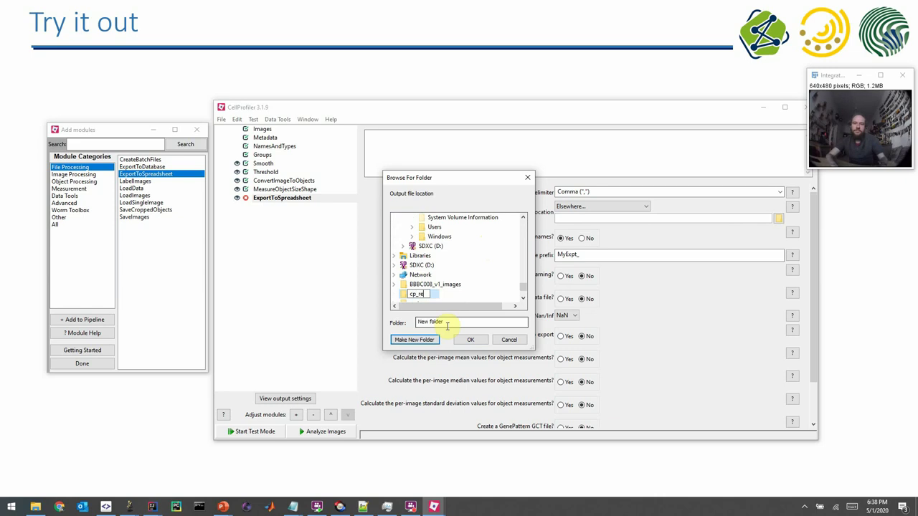
pyautogui.press('Return')
pyautogui.click(470, 342)
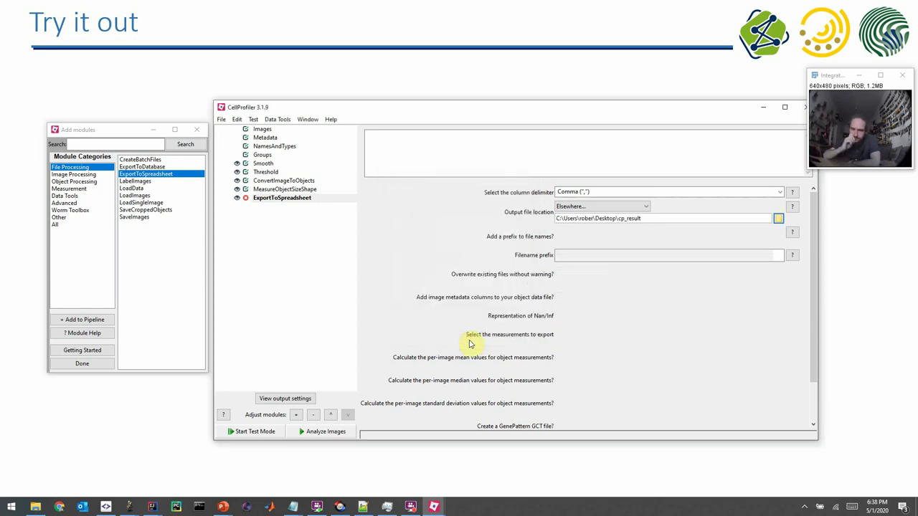
pyautogui.click(260, 199)
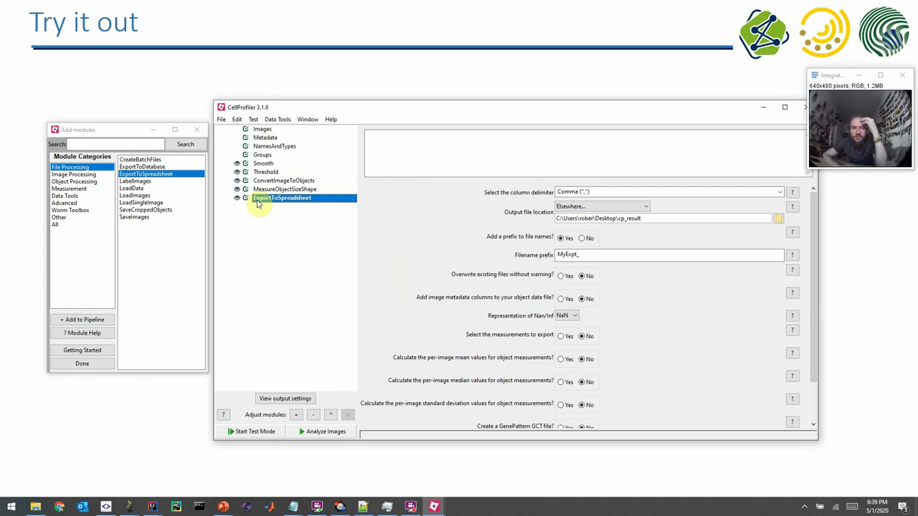
# Keep Threshold's strategy Global, change its method to Otsu, and start test mode
pyautogui.click(266, 173)
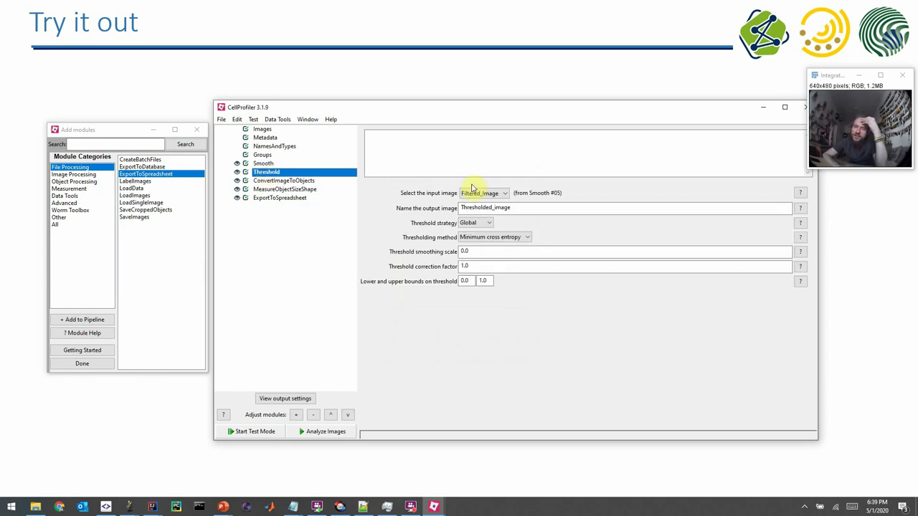
pyautogui.click(473, 225)
pyautogui.click(472, 231)
pyautogui.click(485, 238)
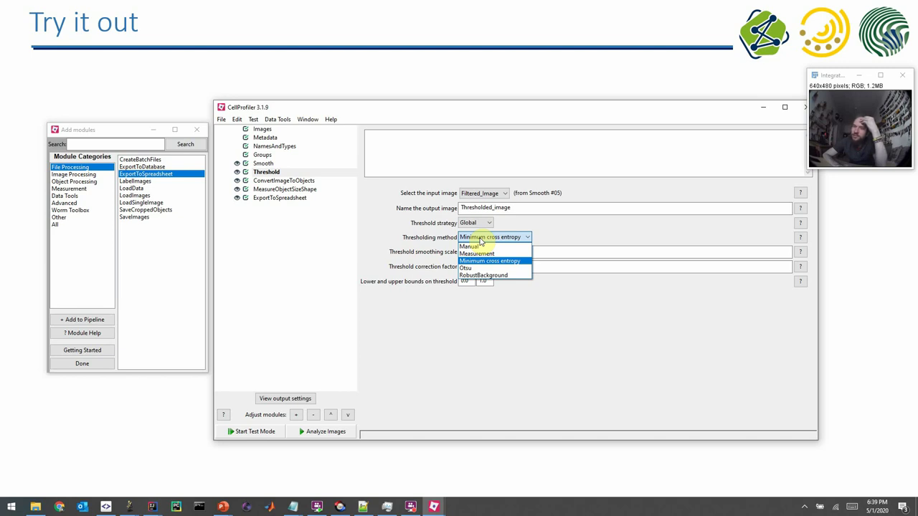
pyautogui.click(465, 268)
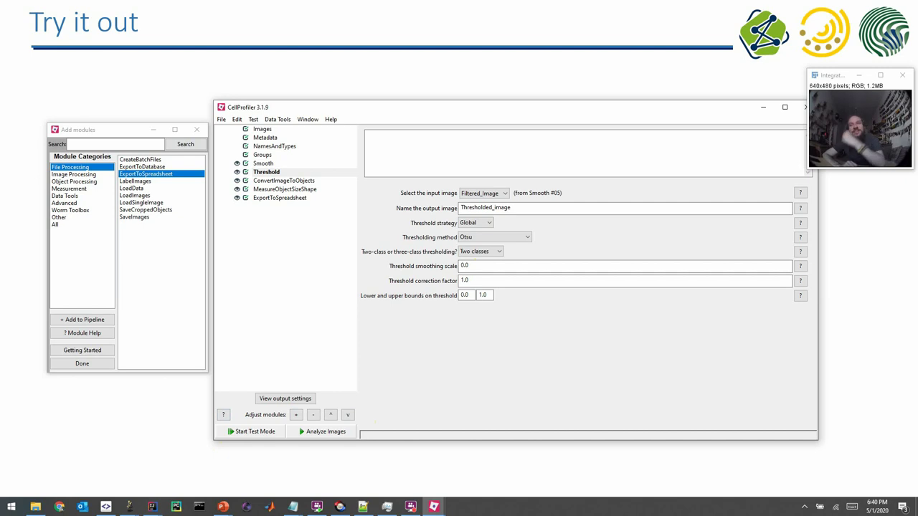
pyautogui.click(240, 437)
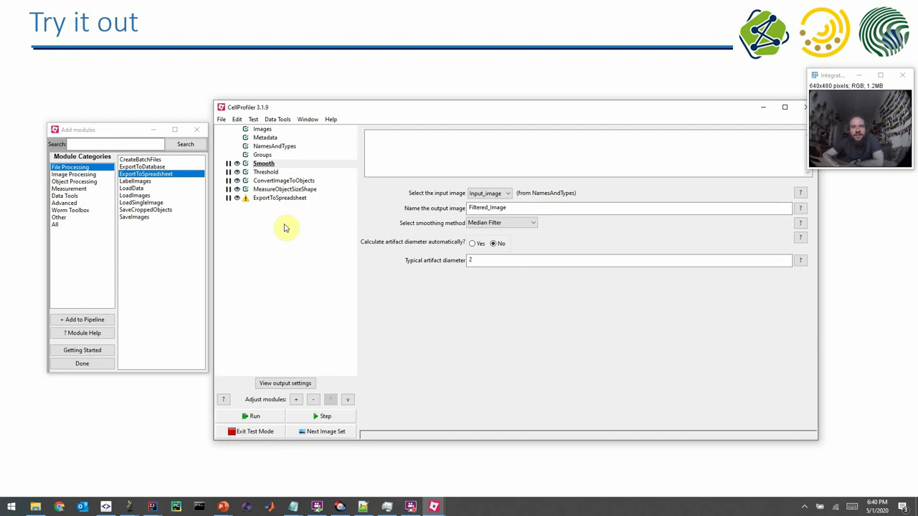
# Run the Smooth step on the first test image and move its figure window right
pyautogui.click(263, 130)
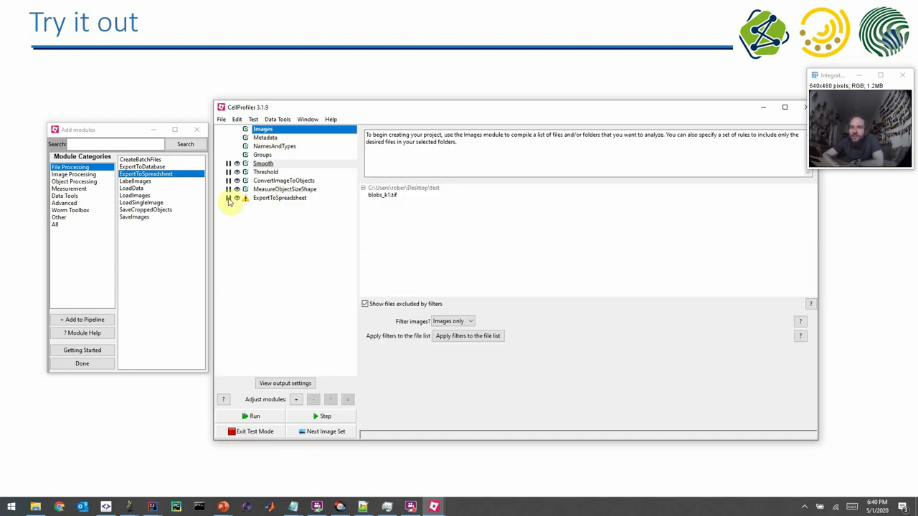
pyautogui.click(303, 417)
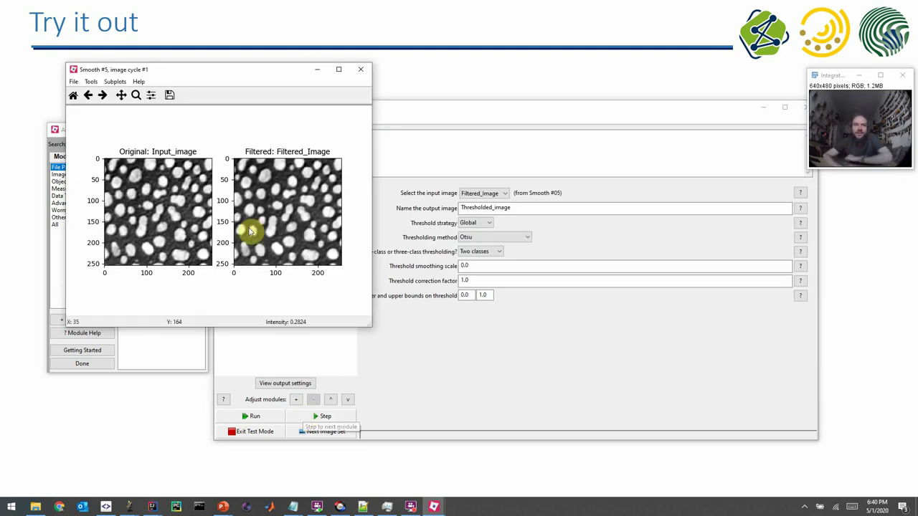
pyautogui.moveTo(160, 69); pyautogui.dragTo(482, 68)
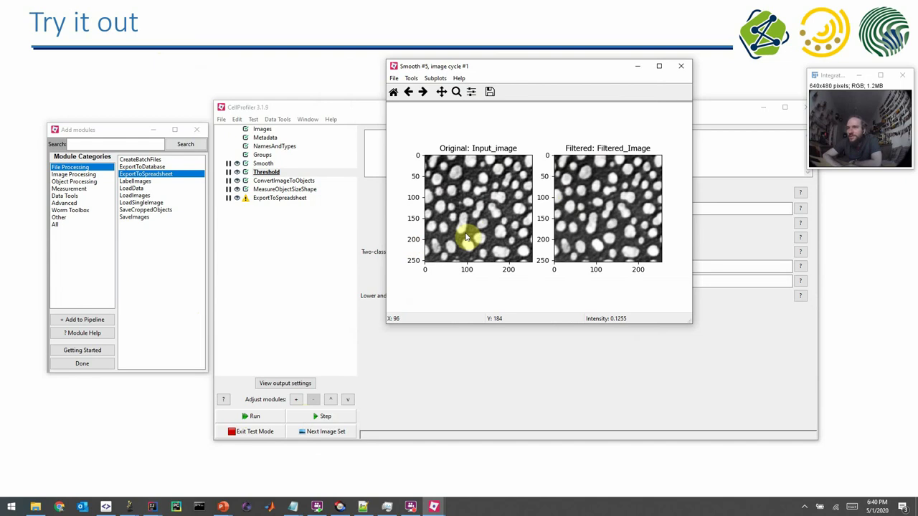
# Run the Threshold step, then move and enlarge its figure showing the binary image
pyautogui.click(326, 416)
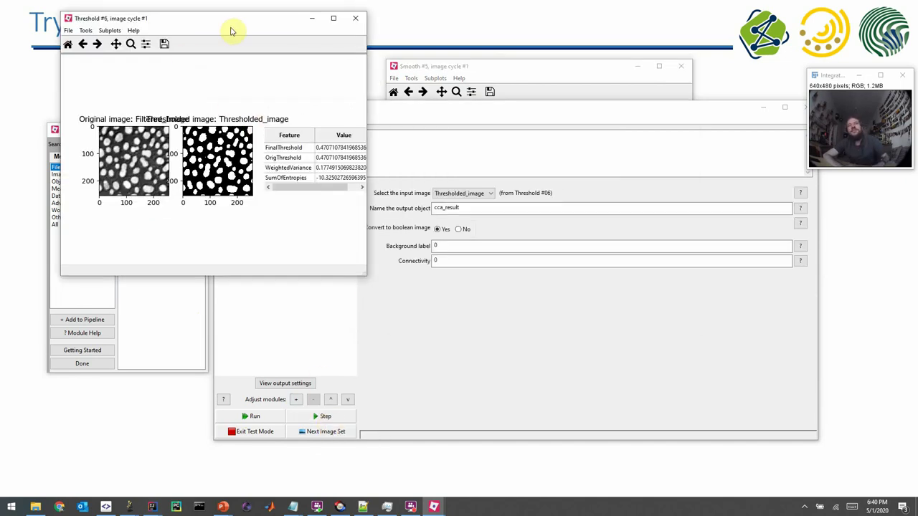
pyautogui.moveTo(226, 20); pyautogui.dragTo(547, 70)
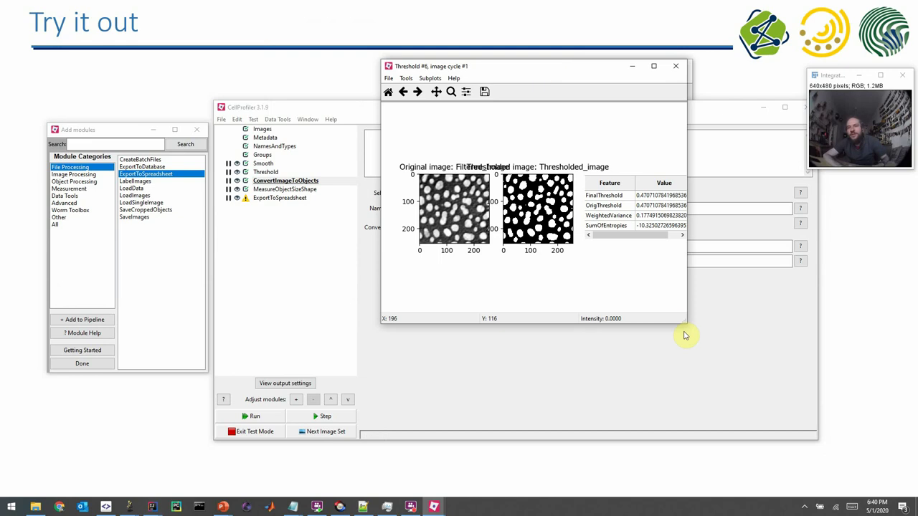
pyautogui.moveTo(687, 322); pyautogui.dragTo(841, 397)
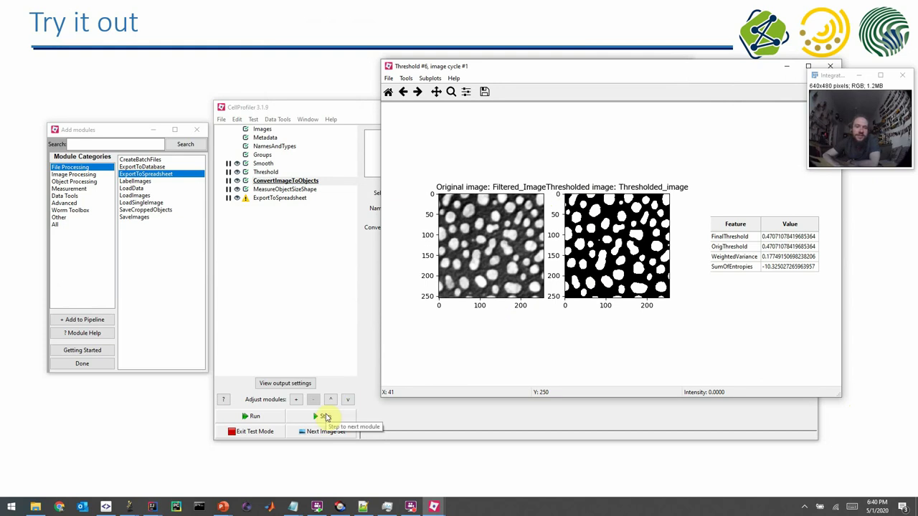
# Step through ConvertImageToObjects, MeasureObjectSizeShape and ExportToSpreadsheet to finish test cycle 1
pyautogui.click(325, 417)
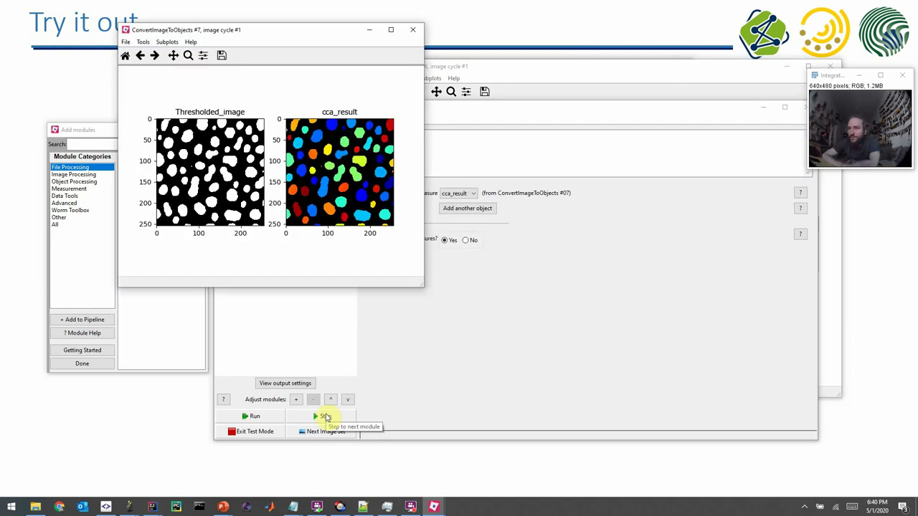
pyautogui.click(325, 417)
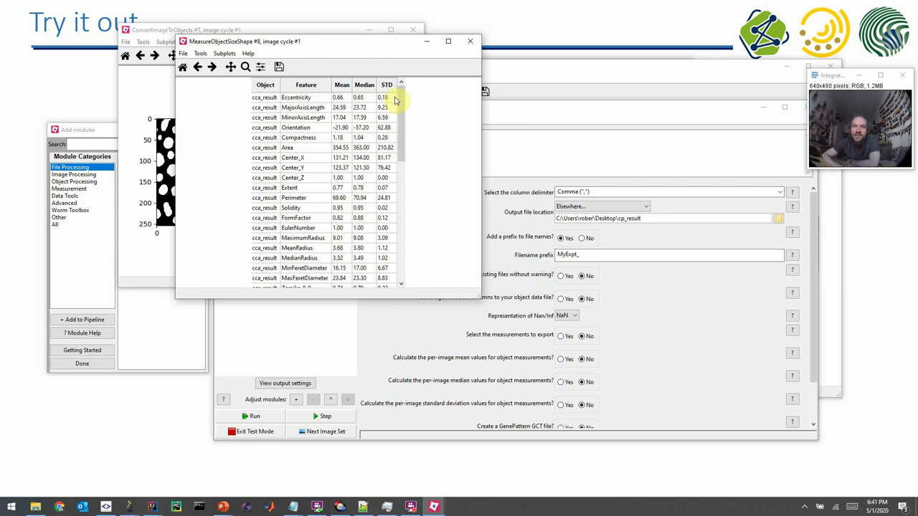
pyautogui.moveTo(401, 102)
pyautogui.mouseDown()
pyautogui.moveTo(416, 186)
pyautogui.moveTo(418, 103)
pyautogui.mouseUp()
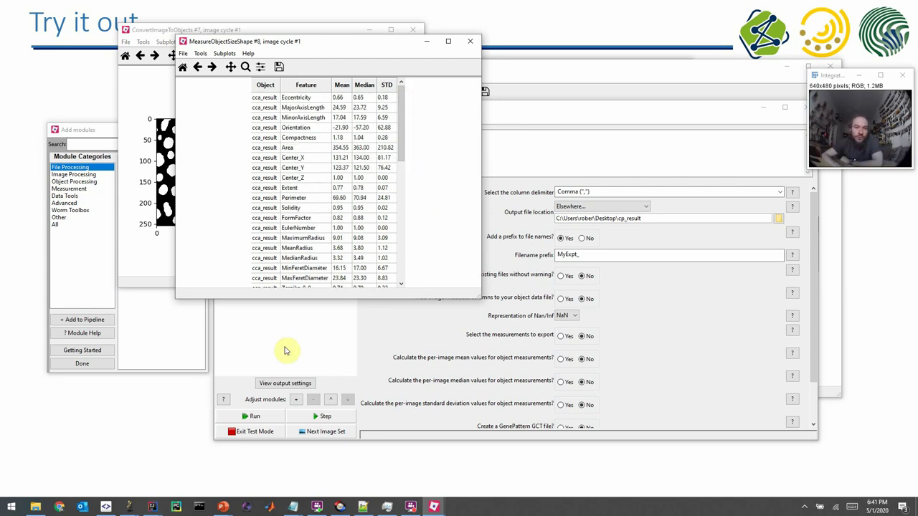
pyautogui.click(318, 417)
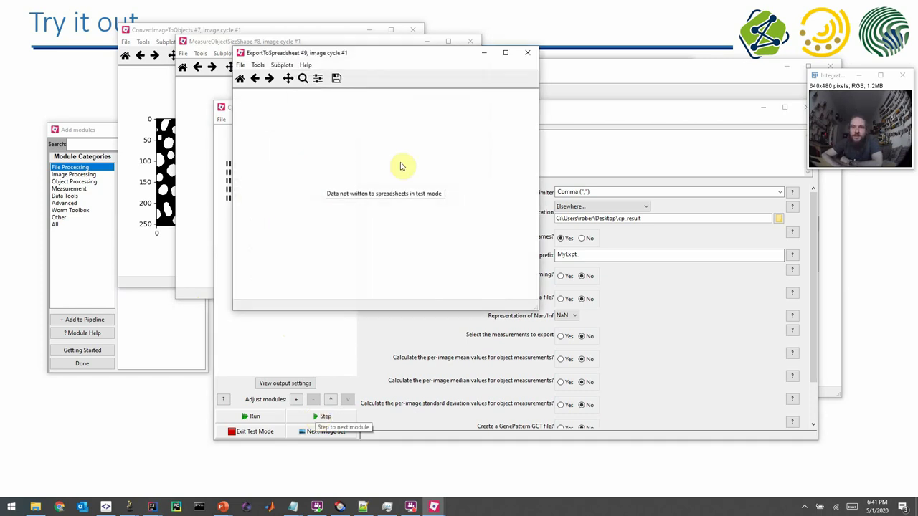
# Close the test figure windows, exit test mode, and run the full analysis to a new numbered output file
pyautogui.click(527, 52)
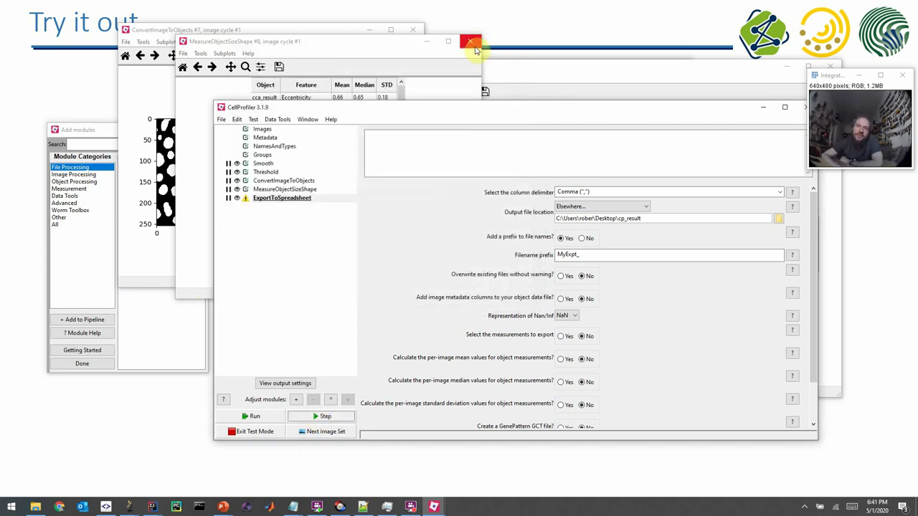
pyautogui.click(466, 42)
pyautogui.click(418, 30)
pyautogui.click(418, 29)
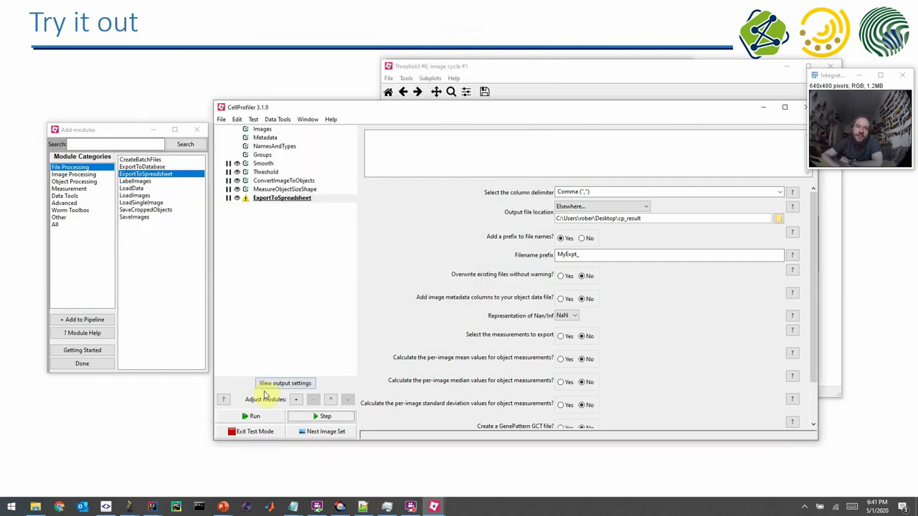
pyautogui.click(251, 432)
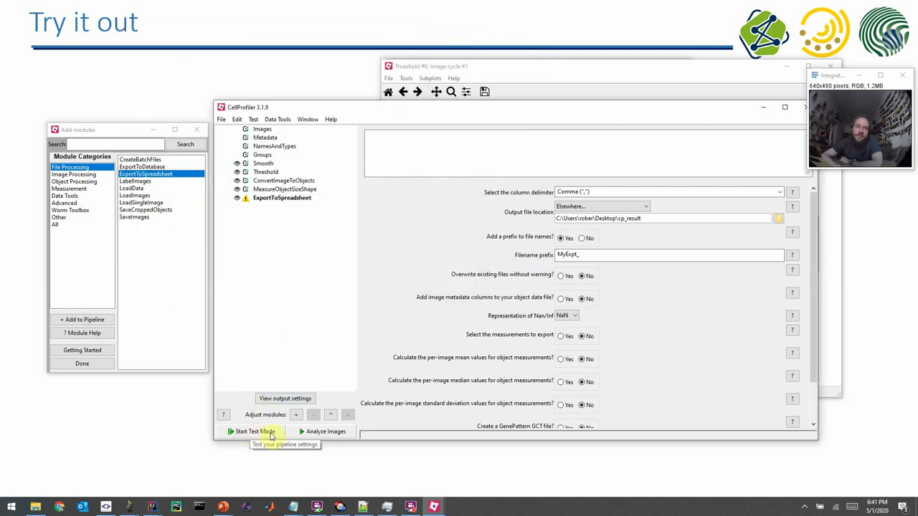
pyautogui.click(300, 433)
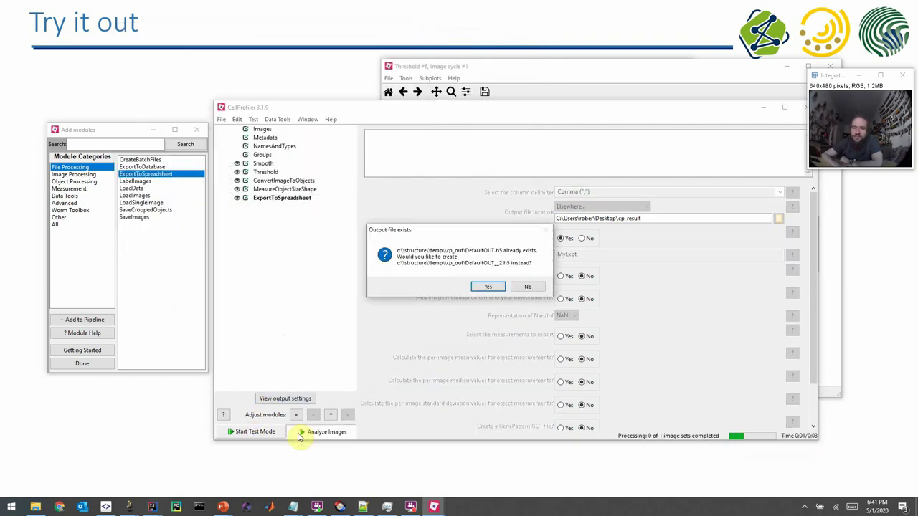
pyautogui.click(482, 286)
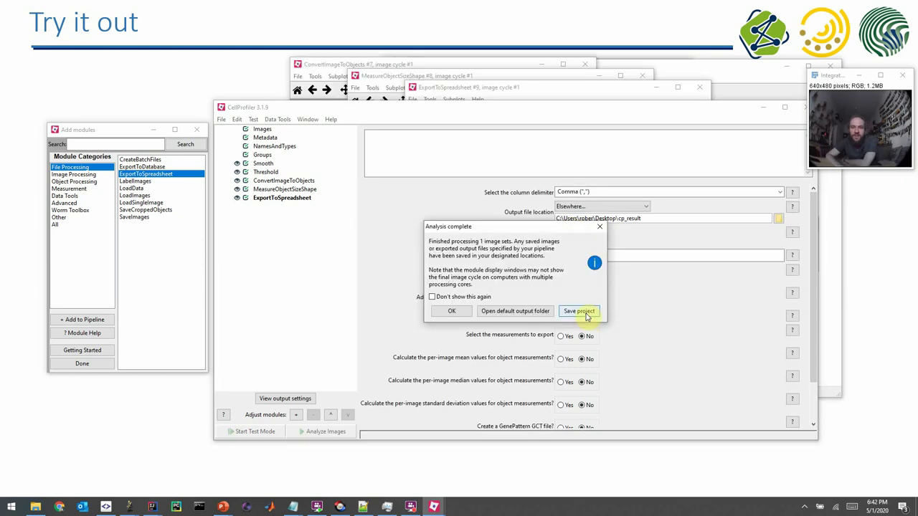
# Save the project as measure_area2.cpproj and dismiss the saved and analysis-complete messages
pyautogui.click(585, 314)
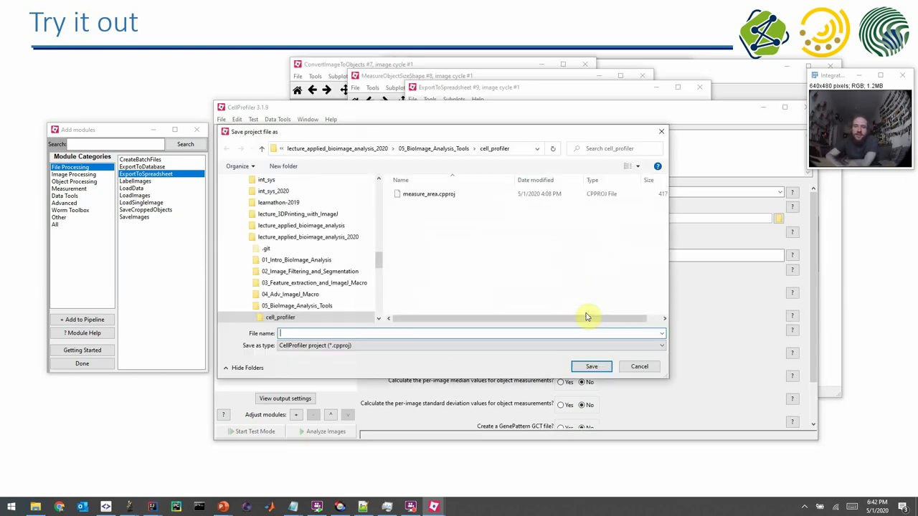
pyautogui.scroll(10, 378, 188)
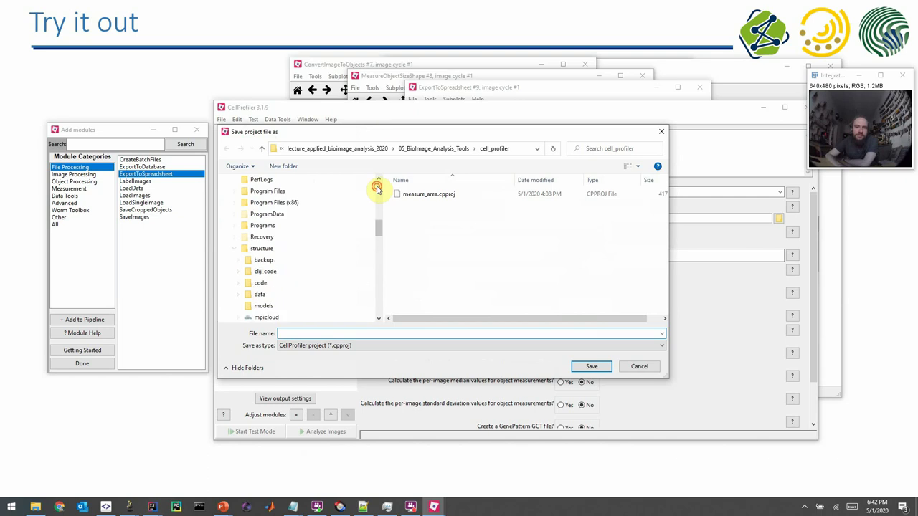
pyautogui.click(433, 195)
pyautogui.click(314, 333)
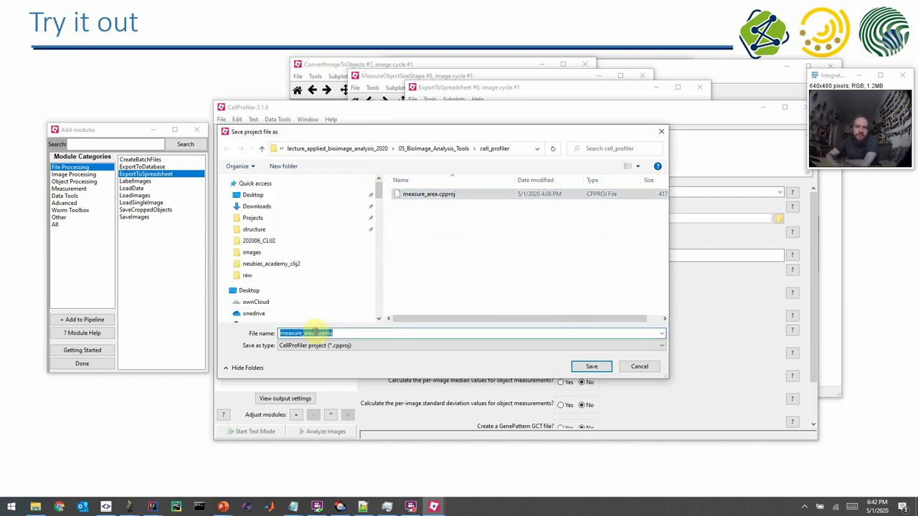
pyautogui.press('Home')
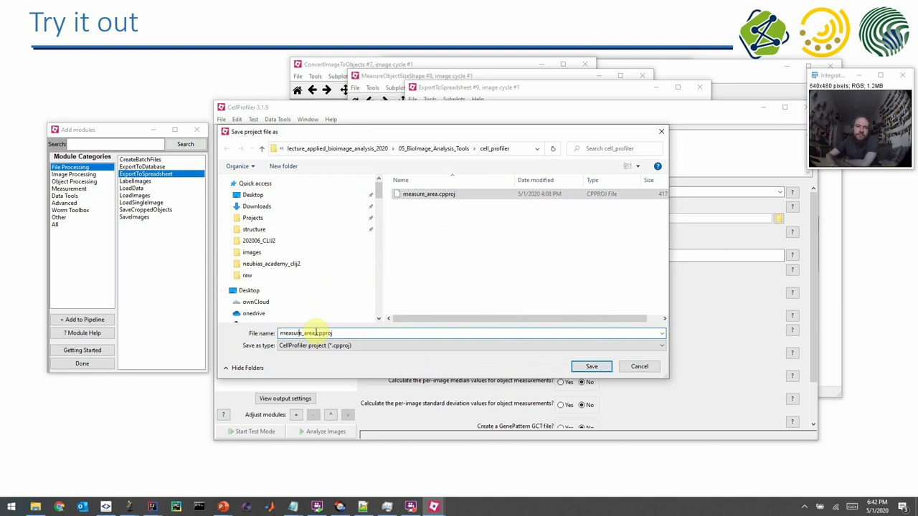
pyautogui.write('2')
pyautogui.press('Return')
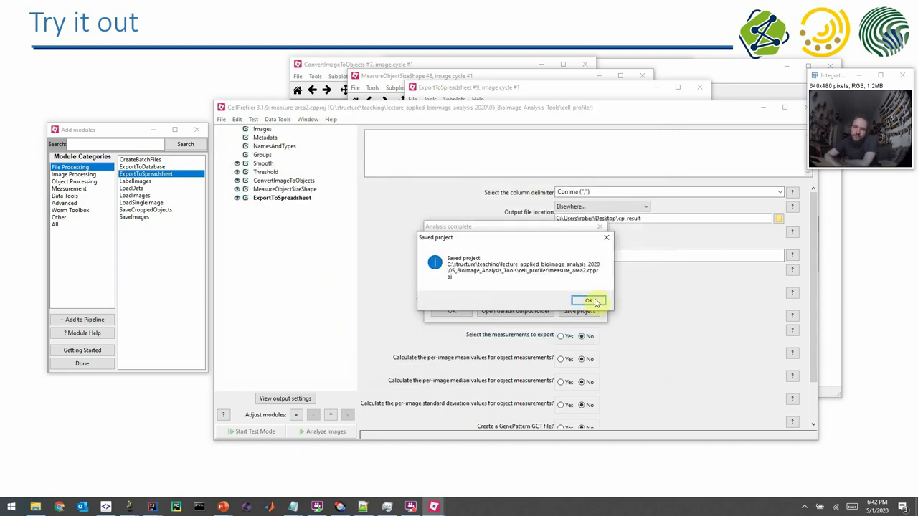
pyautogui.click(589, 301)
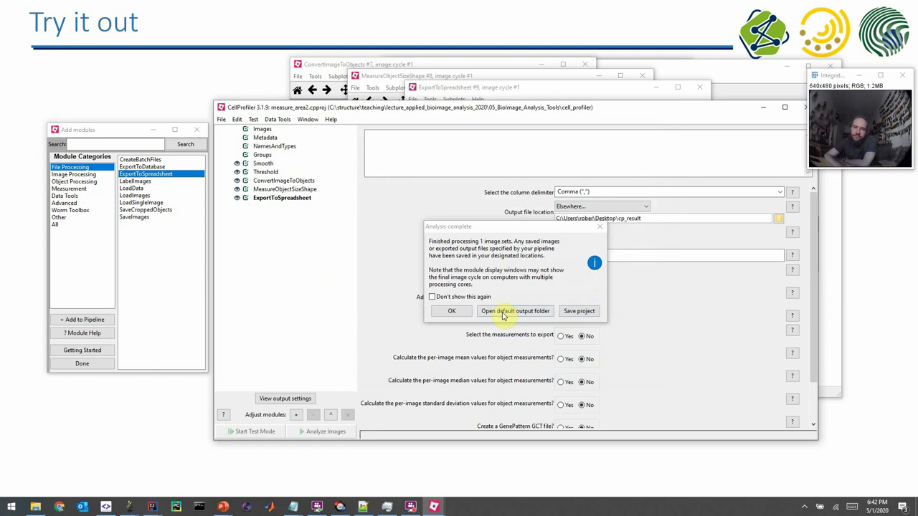
pyautogui.click(452, 311)
# Browse to the Desktop's cp_result folder, review its three CSV files, and select MyExpt_cca_result.csv
pyautogui.click(35, 507)
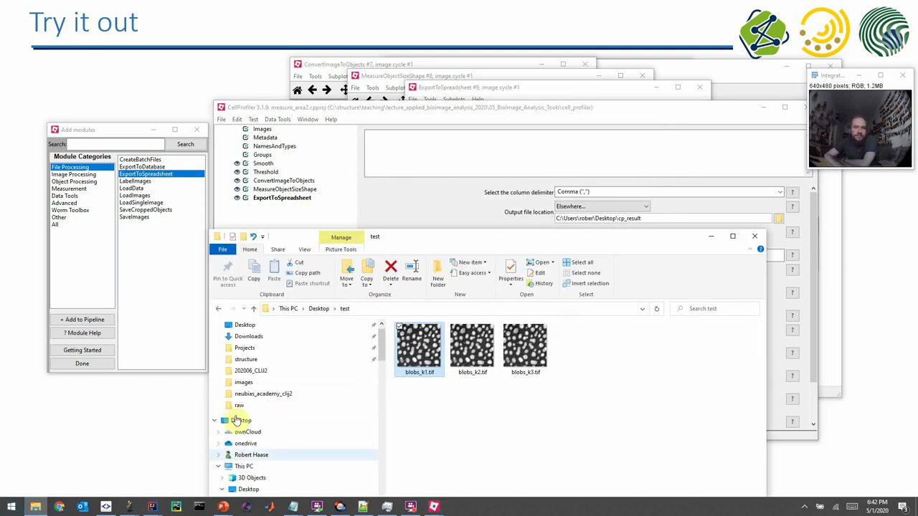
pyautogui.click(321, 314)
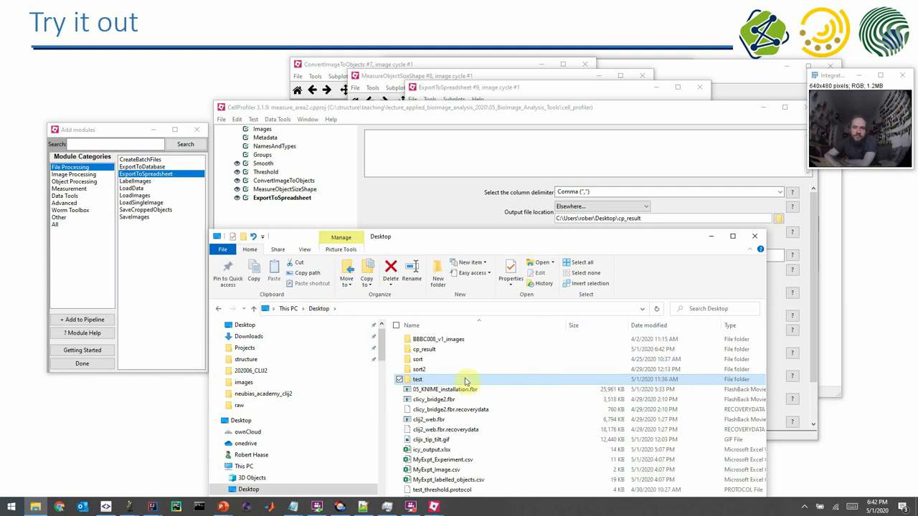
pyautogui.doubleClick(422, 349)
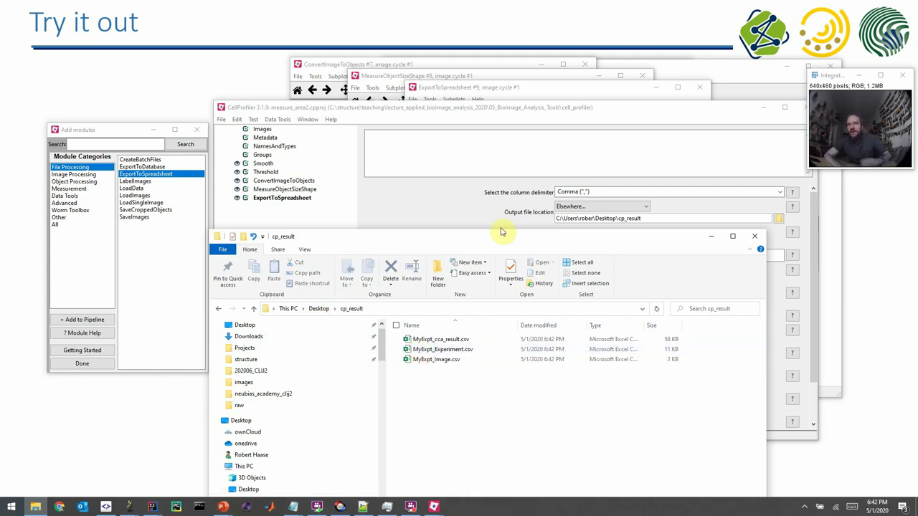
pyautogui.moveTo(484, 233); pyautogui.dragTo(459, 107)
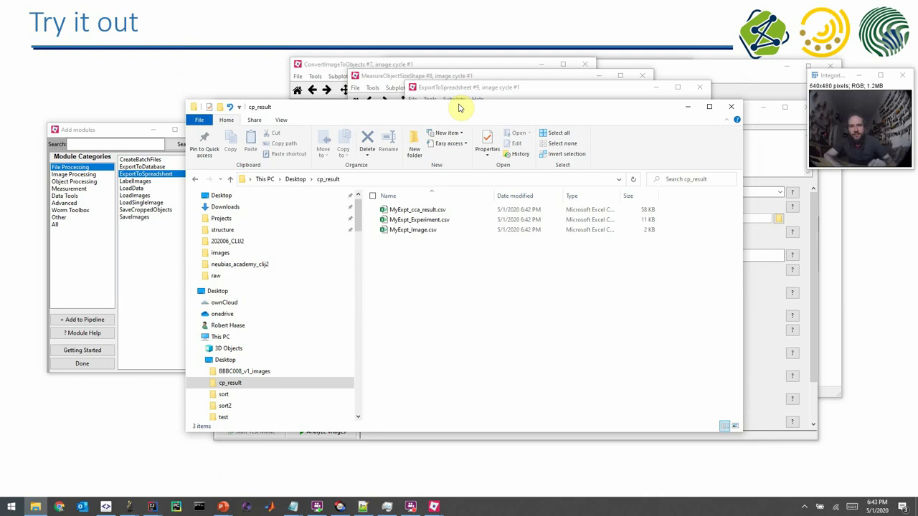
pyautogui.moveTo(533, 273); pyautogui.dragTo(382, 195)
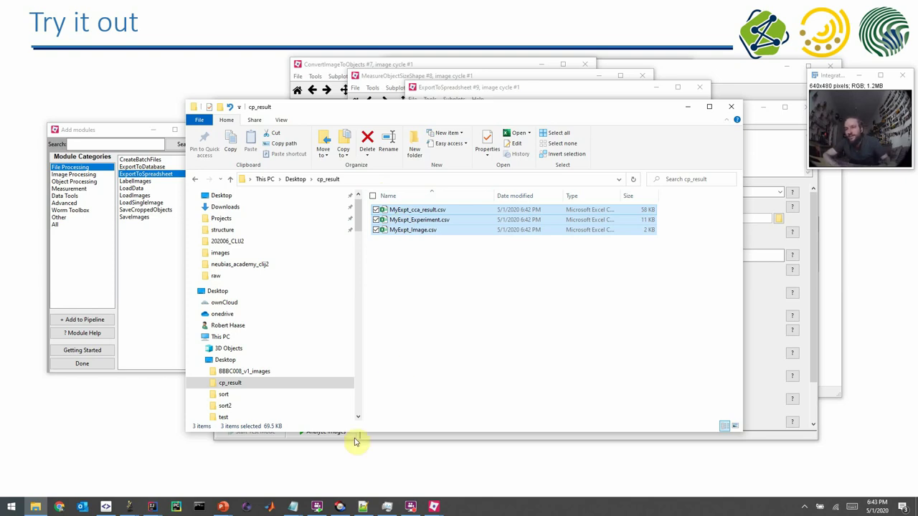
pyautogui.click(423, 315)
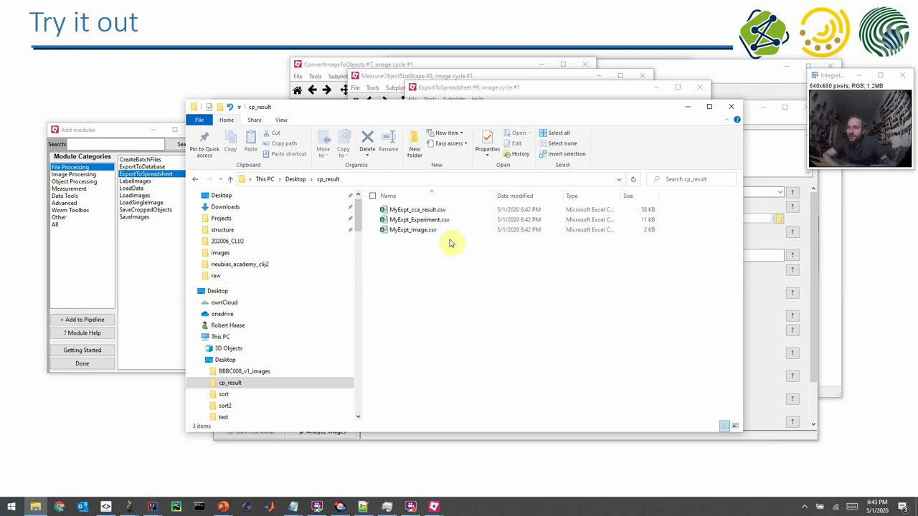
pyautogui.click(423, 211)
# Open MyExpt_cca_result.csv and widen columns A–C to show ImageNumber, ObjectNumber and AreaShape_Area
pyautogui.doubleClick(423, 211)
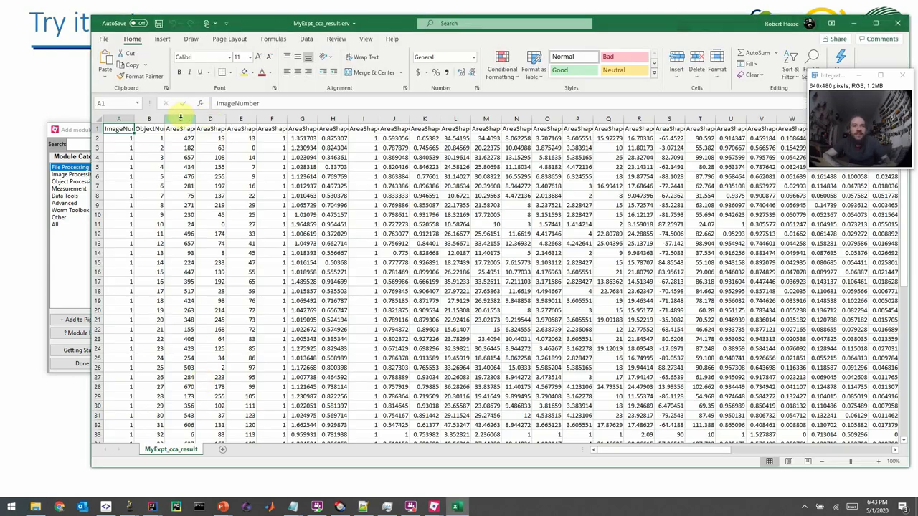
pyautogui.moveTo(195, 117); pyautogui.dragTo(273, 119)
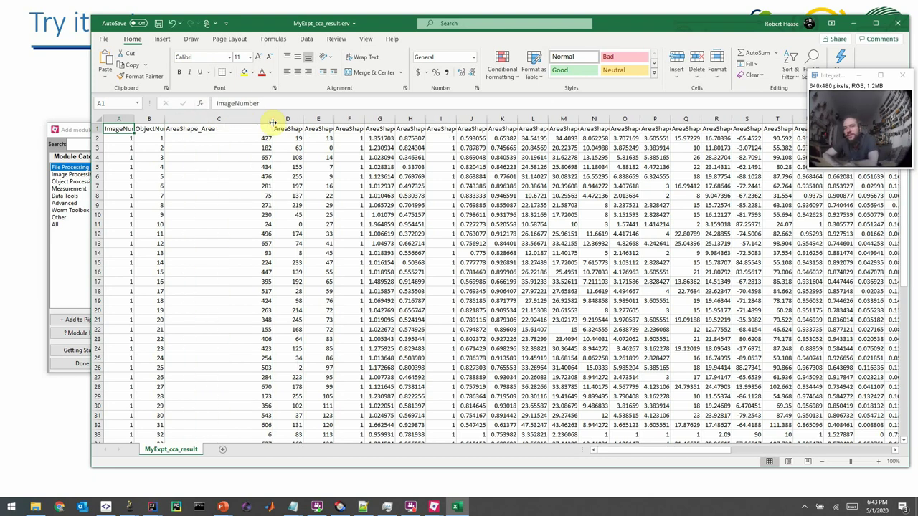
pyautogui.click(233, 129)
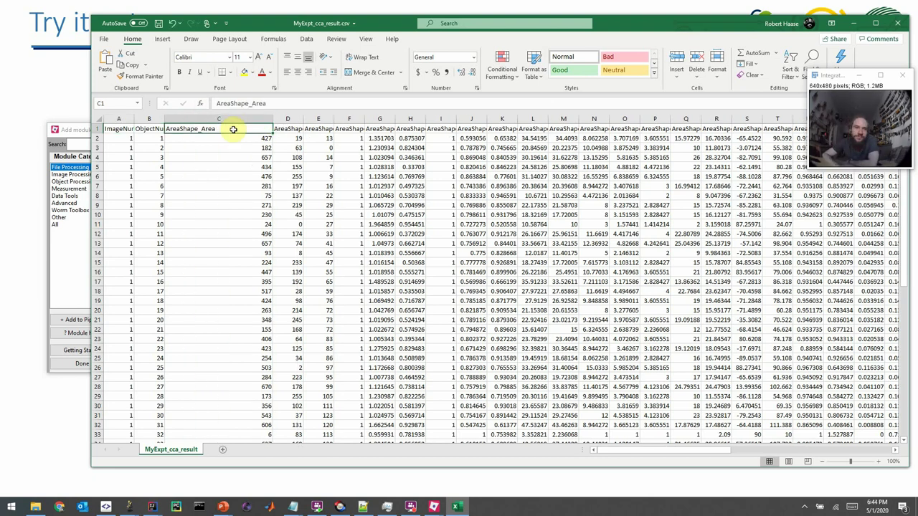
pyautogui.doubleClick(135, 119)
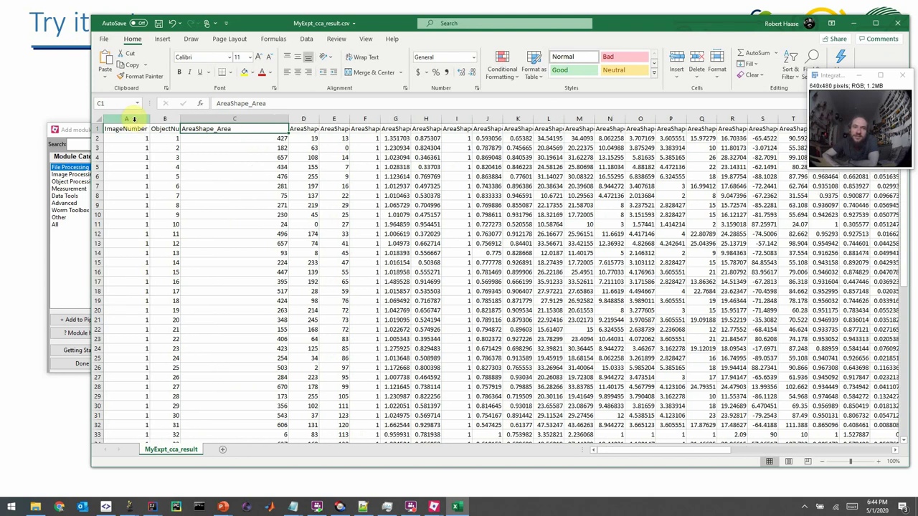
pyautogui.doubleClick(180, 119)
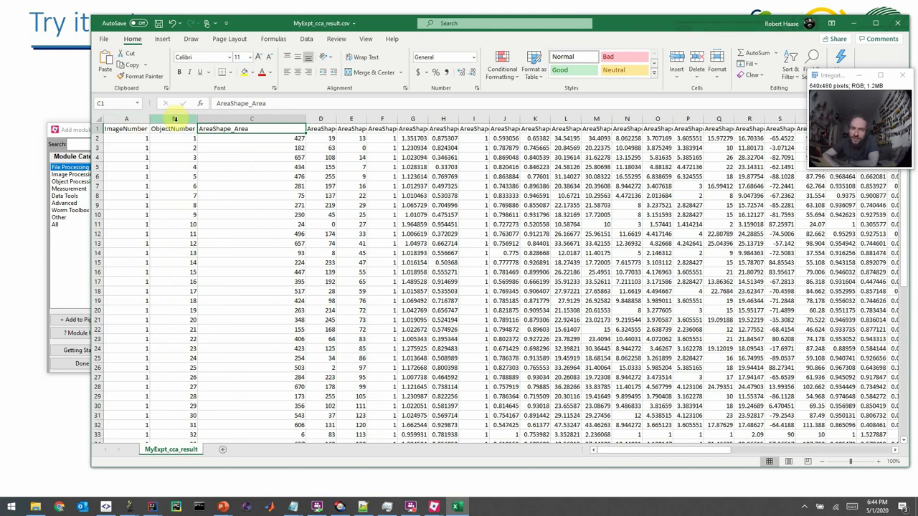
pyautogui.click(138, 129)
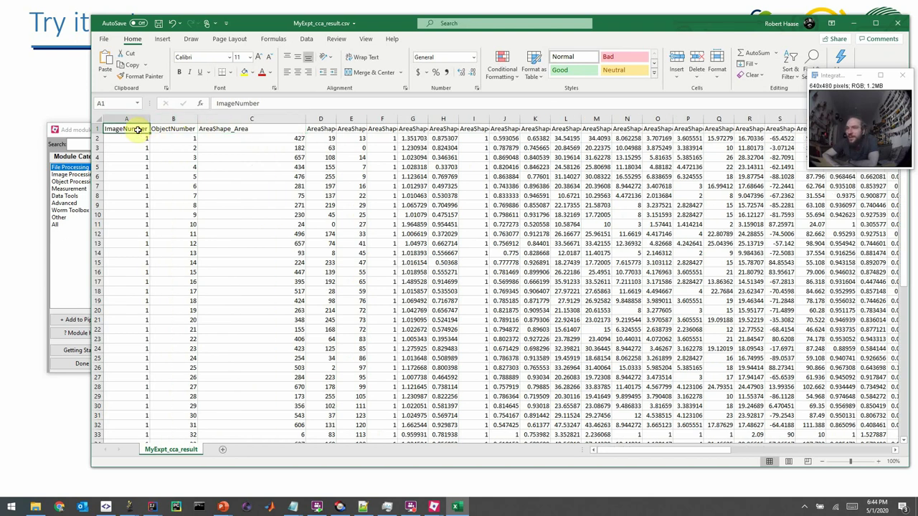
pyautogui.click(175, 126)
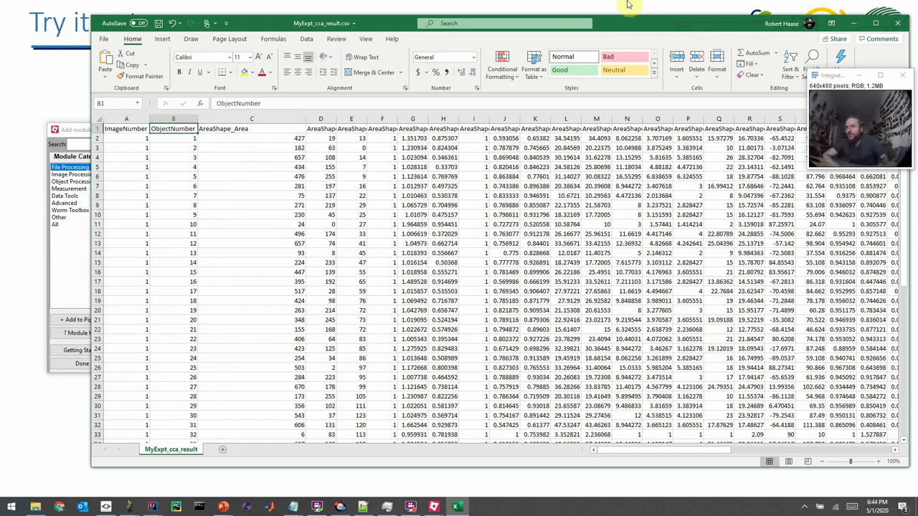
pyautogui.moveTo(631, 22); pyautogui.dragTo(629, 272)
# Open MyExpt_Image.csv, autofit columns P and S to read ImageNumber and the file path, then close it
pyautogui.click(412, 230)
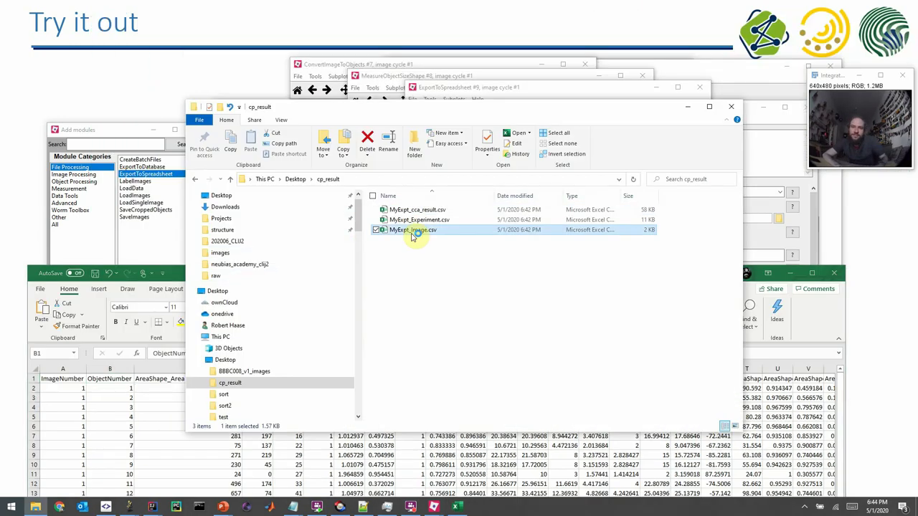
pyautogui.doubleClick(411, 231)
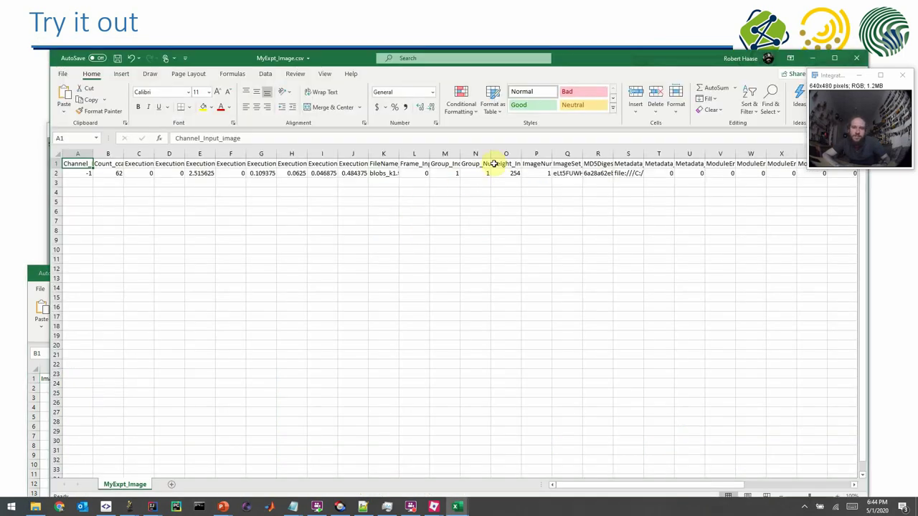
pyautogui.doubleClick(552, 152)
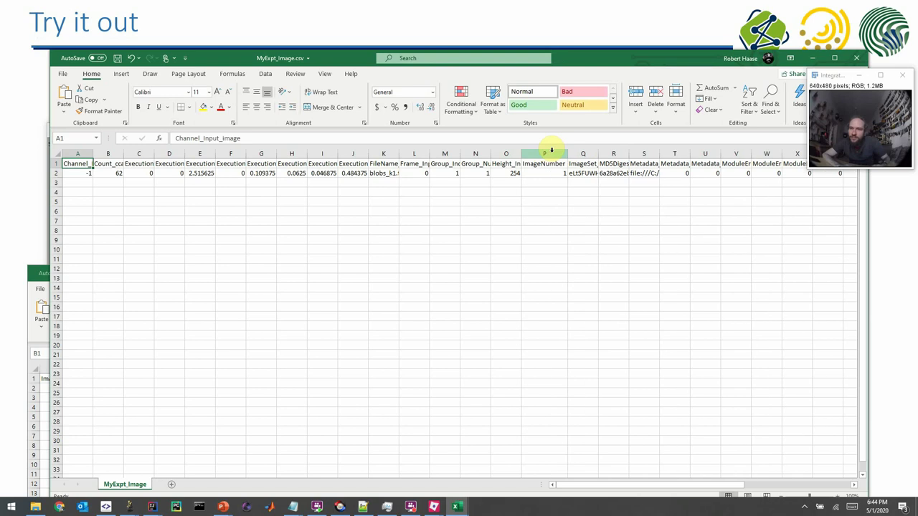
pyautogui.click(548, 172)
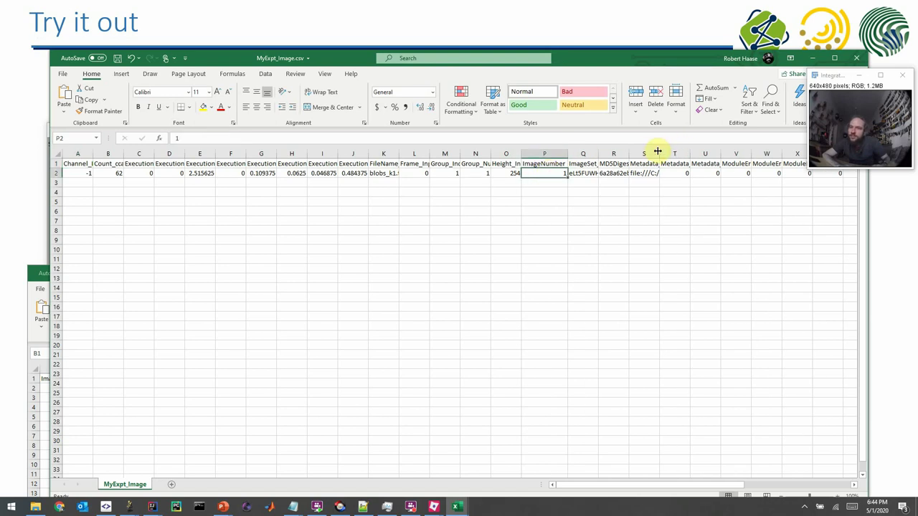
pyautogui.doubleClick(658, 151)
pyautogui.click(682, 172)
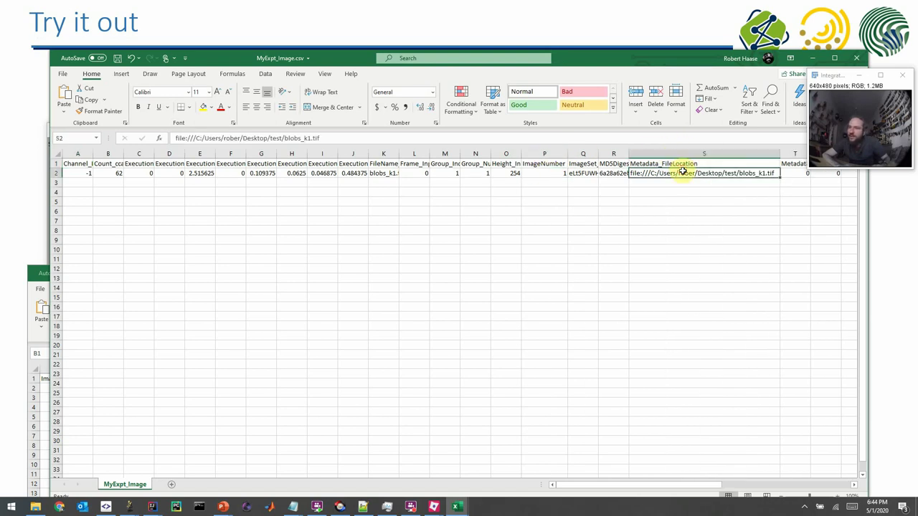
pyautogui.click(854, 57)
# Discard changes to MyExpt_Image and close the five module display windows
pyautogui.click(455, 264)
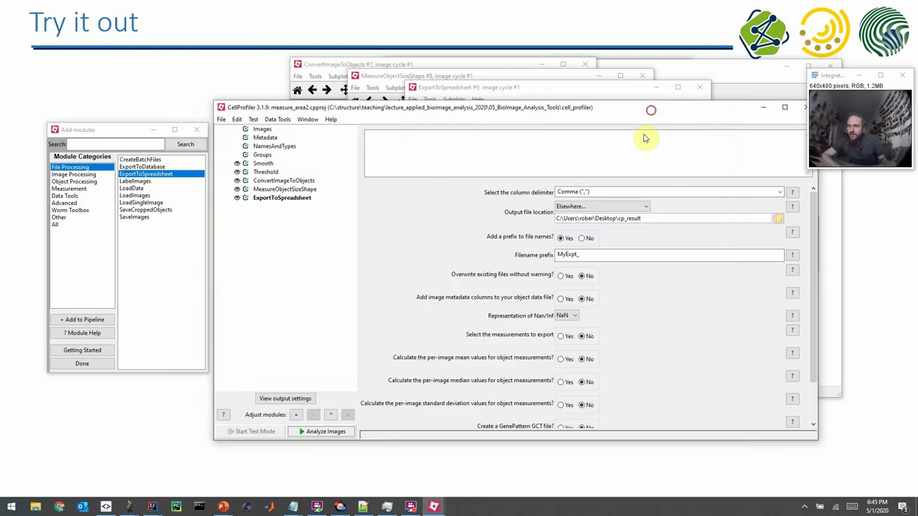
pyautogui.moveTo(657, 111); pyautogui.dragTo(637, 167)
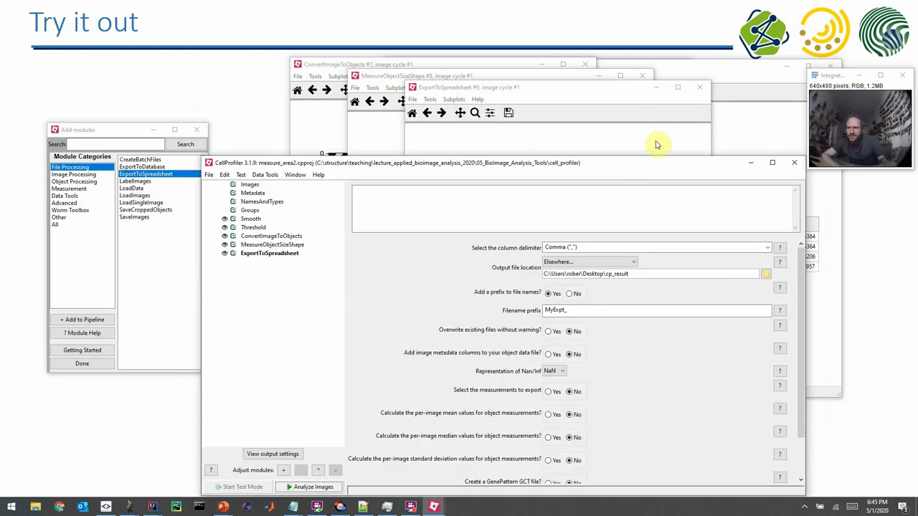
pyautogui.click(606, 89)
pyautogui.click(700, 87)
pyautogui.click(644, 75)
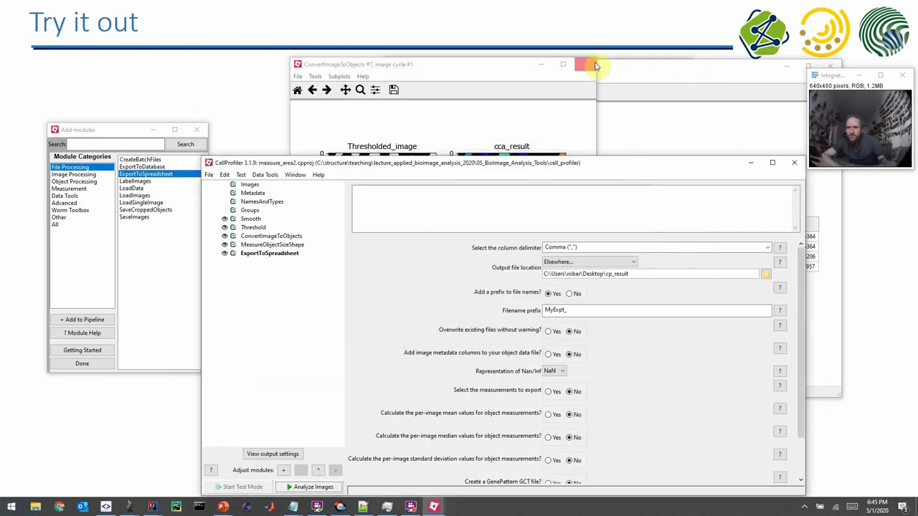
pyautogui.click(586, 64)
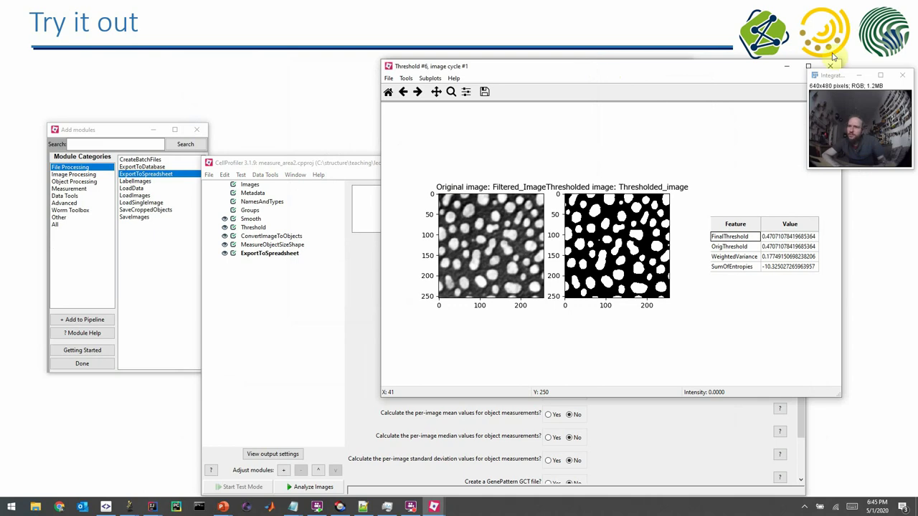
pyautogui.click(831, 66)
pyautogui.moveTo(590, 165); pyautogui.dragTo(609, 87)
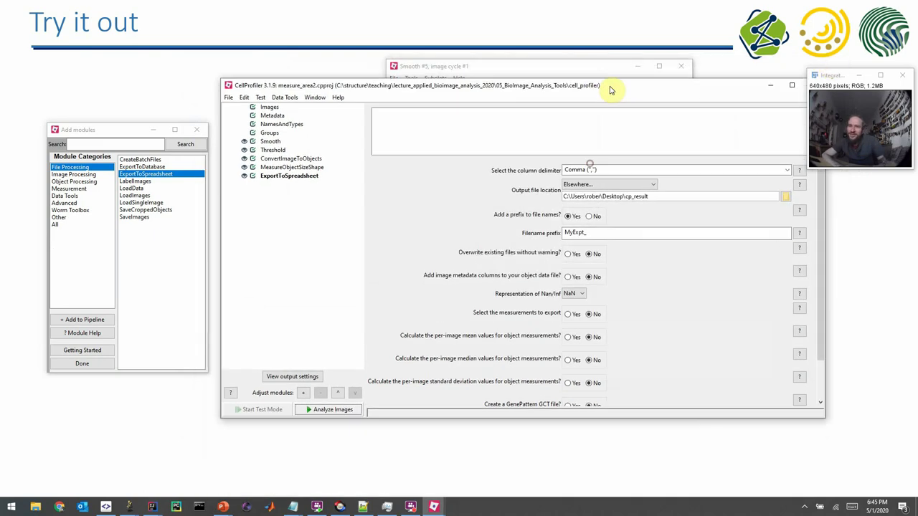
pyautogui.click(681, 66)
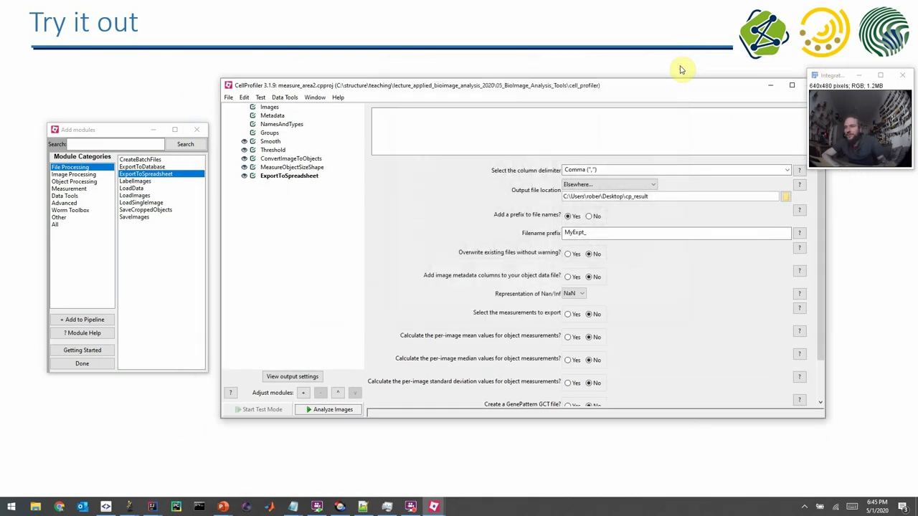
# Switch off displays for all five modules, then re-run the analysis, overwriting the existing CSV results
pyautogui.click(243, 141)
pyautogui.click(244, 150)
pyautogui.click(244, 159)
pyautogui.click(244, 167)
pyautogui.click(244, 176)
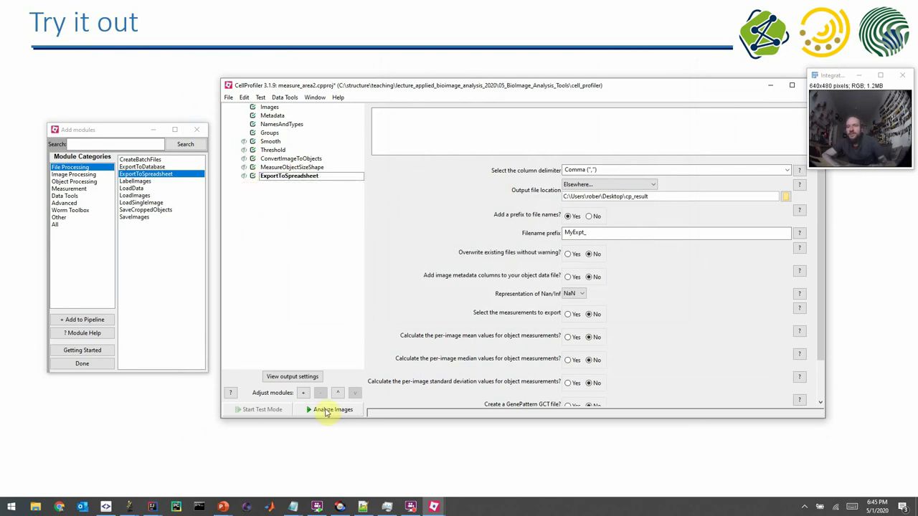
pyautogui.click(326, 410)
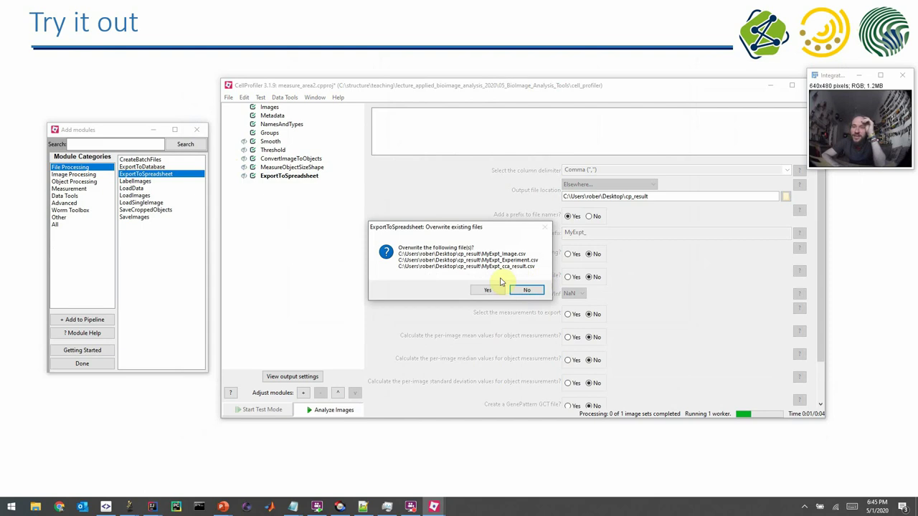
pyautogui.click(494, 292)
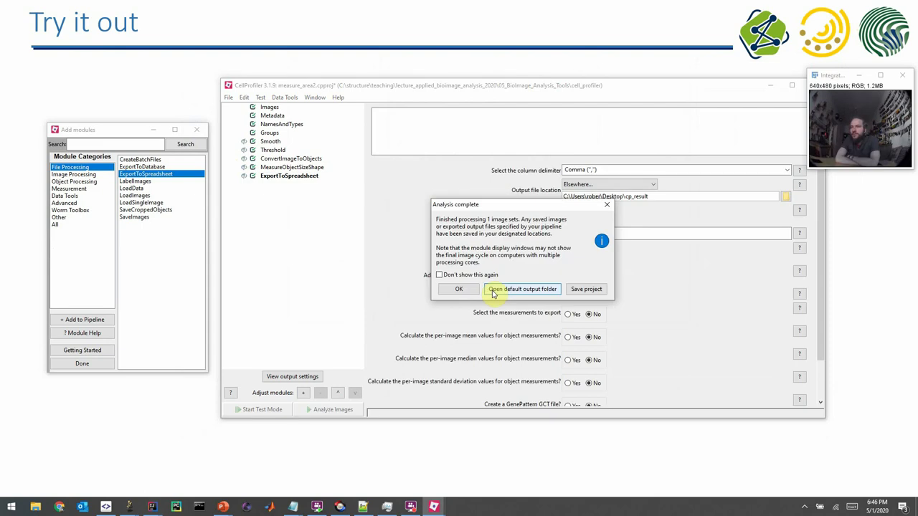